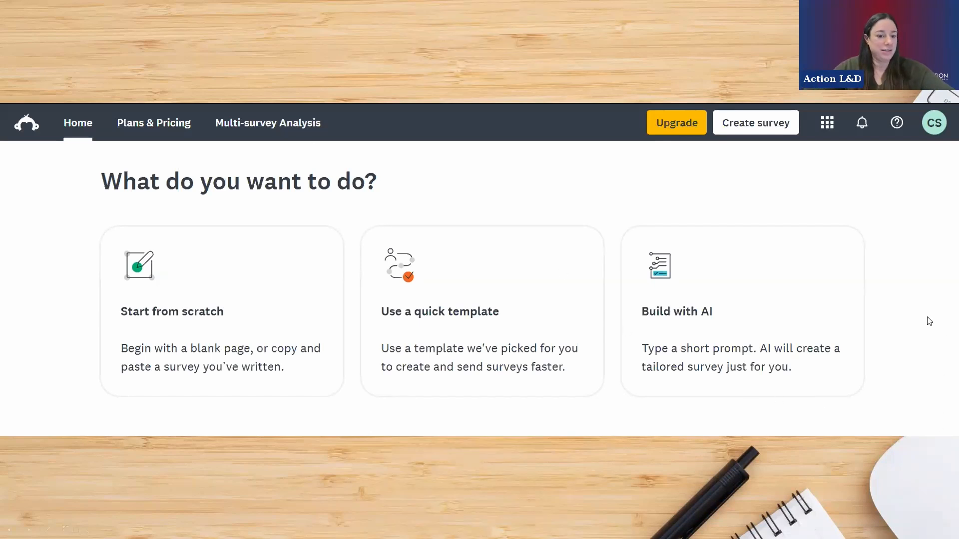
- Leave the slideshow for SurveyMonkey in the browser and review the summary of the Client Experience with Health Insurance Agent survey
key("Escape")
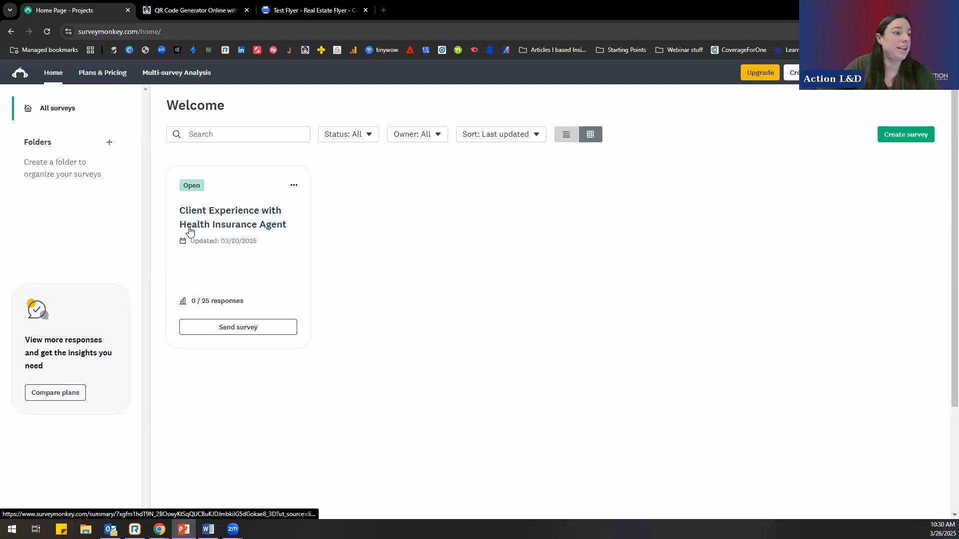
left_click(214, 228)
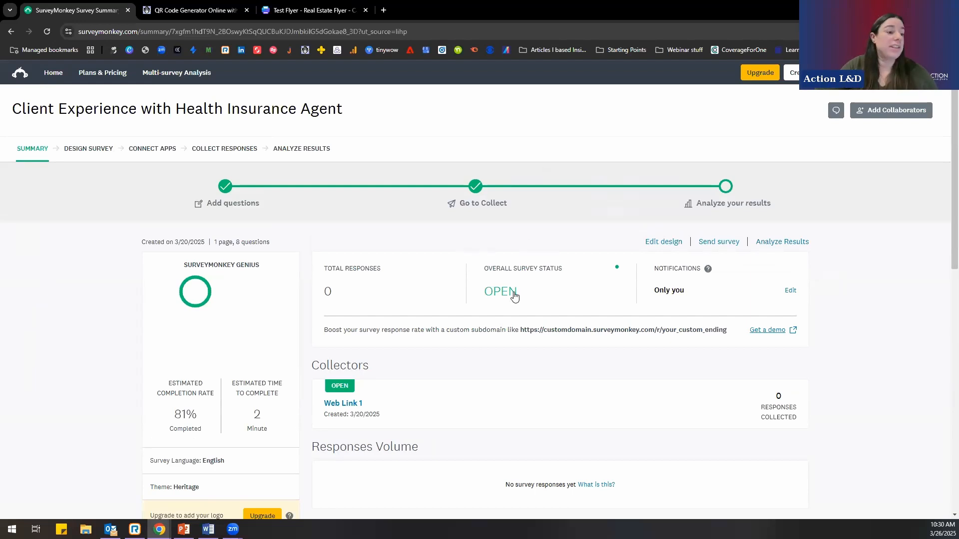
scroll(512, 296, "down", 5)
scroll(513, 296, "up", 5)
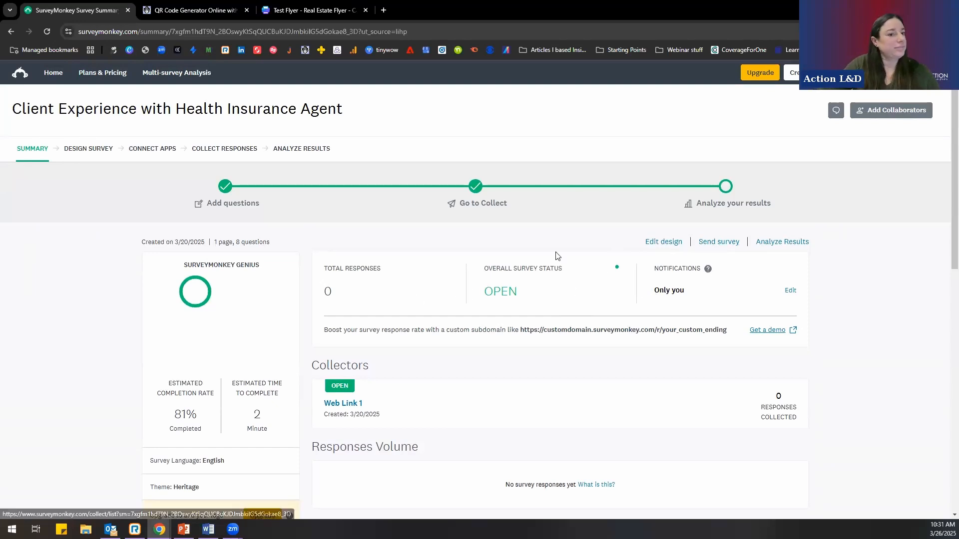
scroll(216, 359, "down", 2)
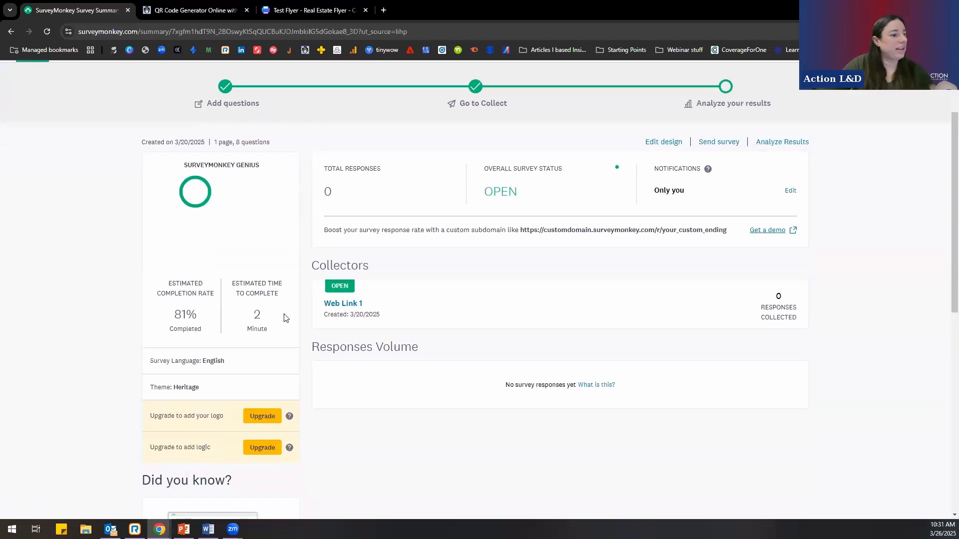
- Open the Web Link 1 collector and look through its sharing link, integrations and response settings
left_click(345, 305)
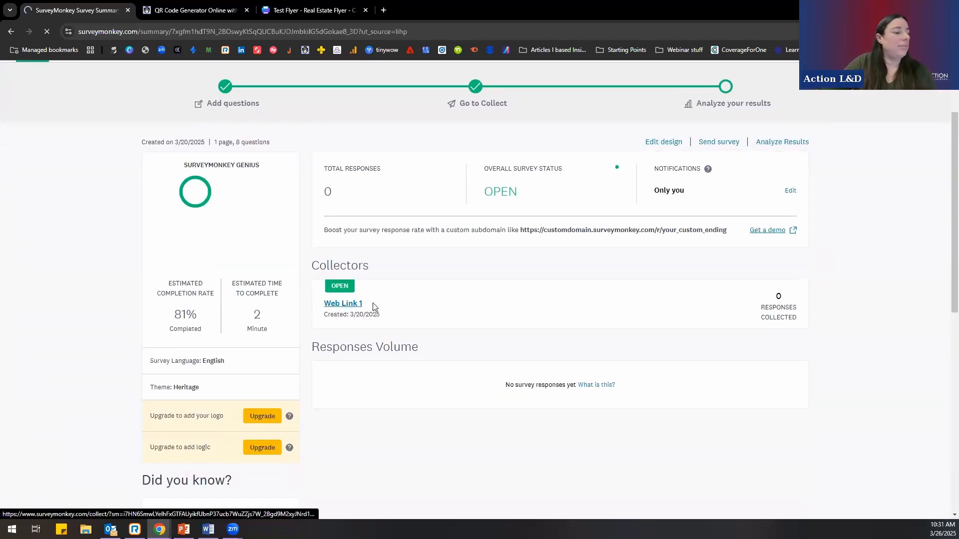
scroll(300, 327, "down", 8)
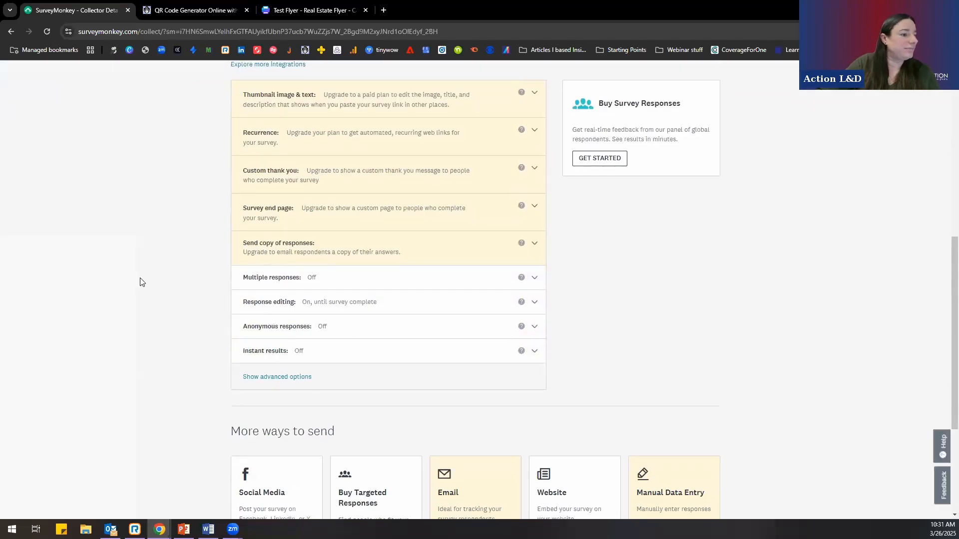
scroll(167, 285, "up", 2)
scroll(167, 285, "up", 5)
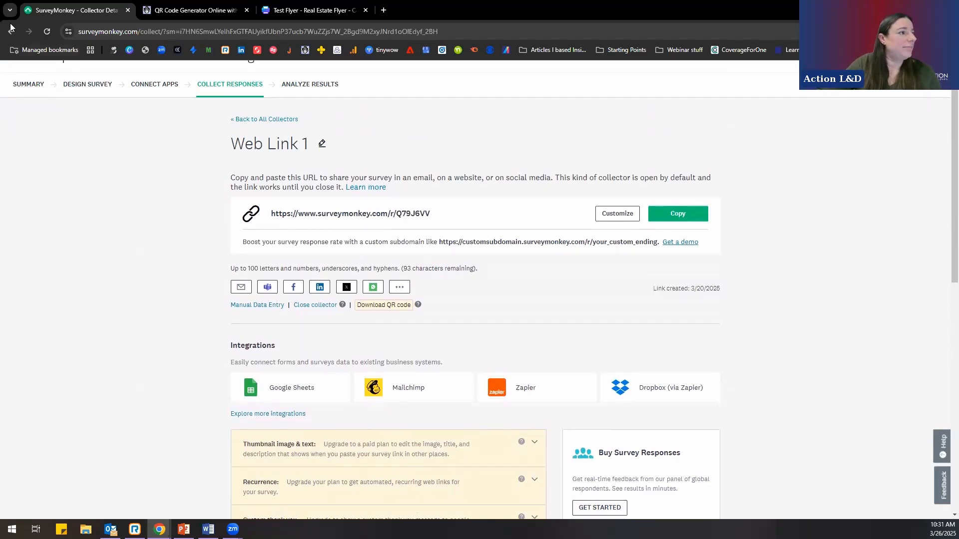
- Open the survey's design page and read through the first questions and their answer choices
left_click(85, 86)
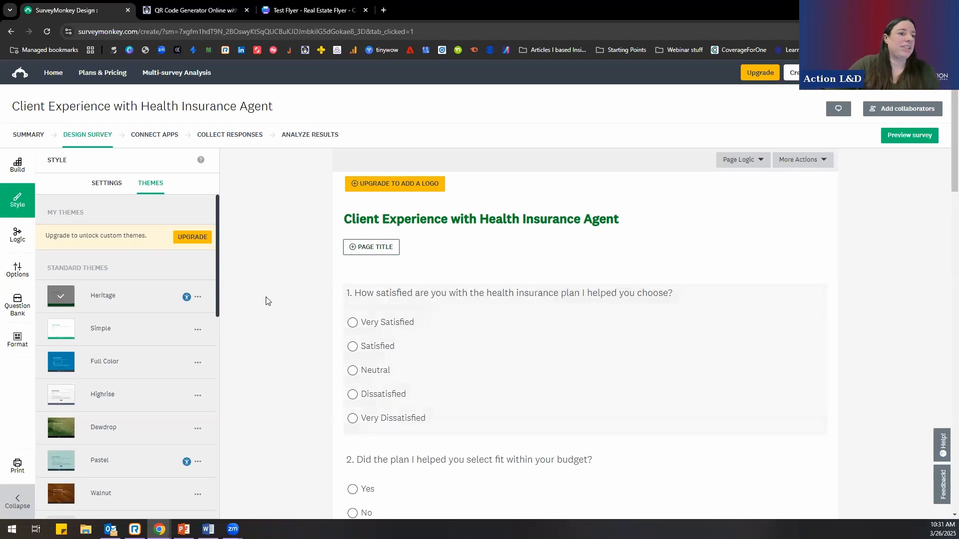
scroll(266, 300, "down", 3)
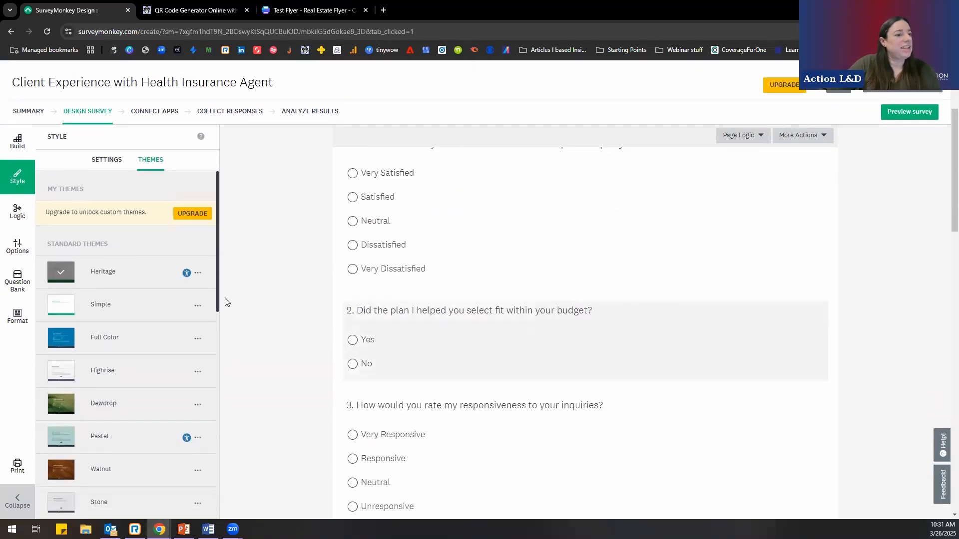
scroll(249, 293, "down", 3)
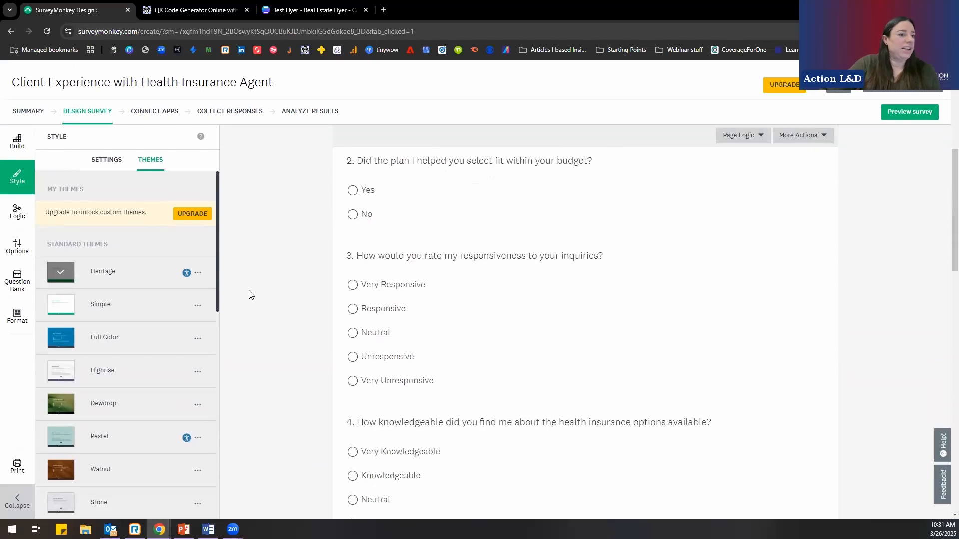
scroll(269, 296, "down", 3)
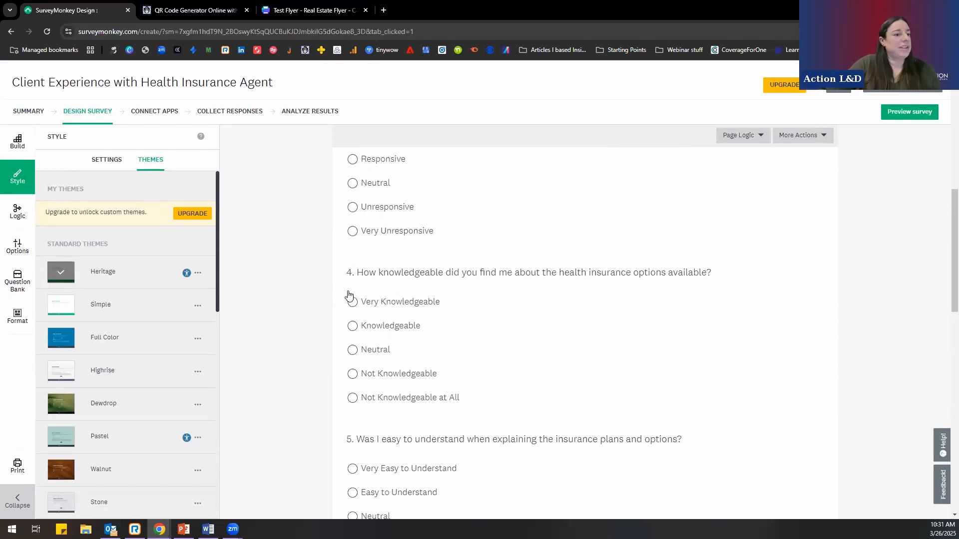
scroll(278, 299, "down", 2)
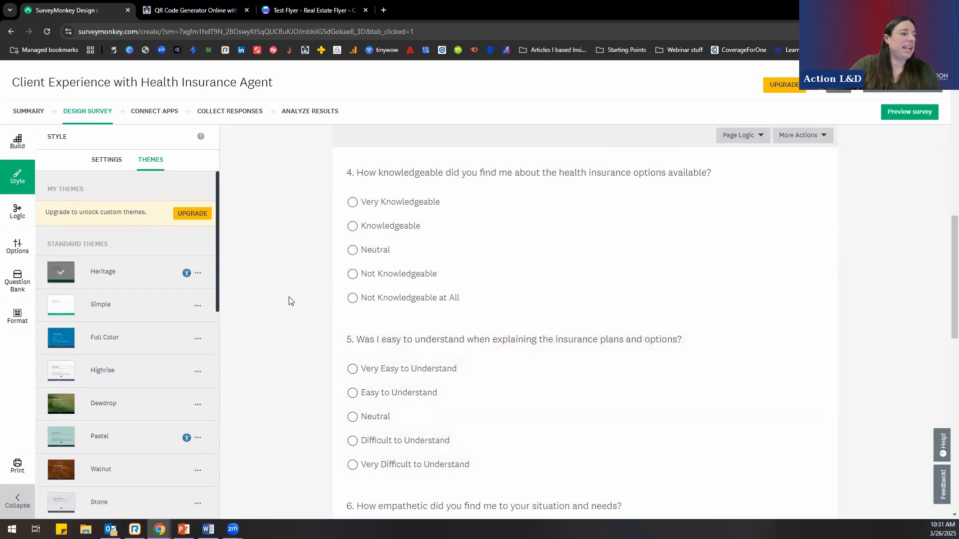
scroll(289, 301, "up", 1)
scroll(289, 302, "up", 3)
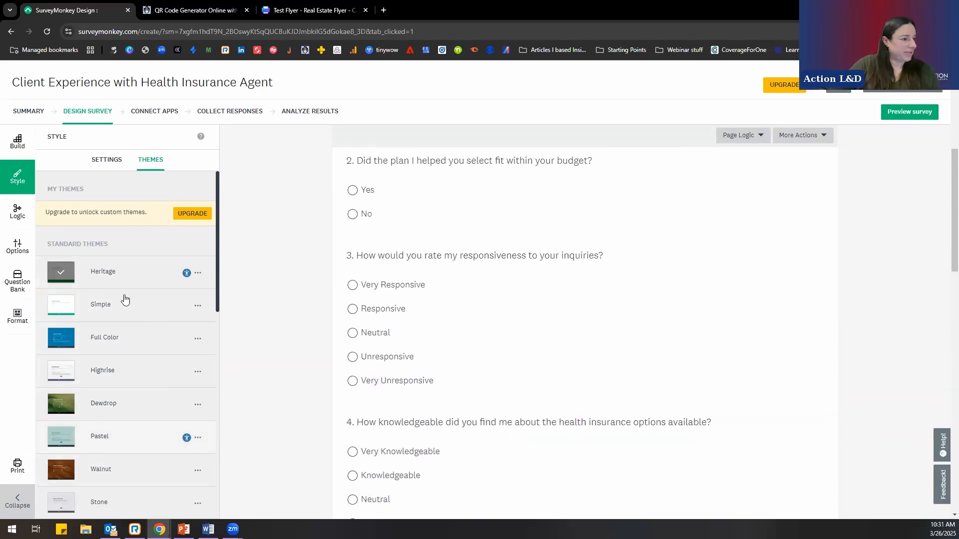
scroll(274, 340, "up", 5)
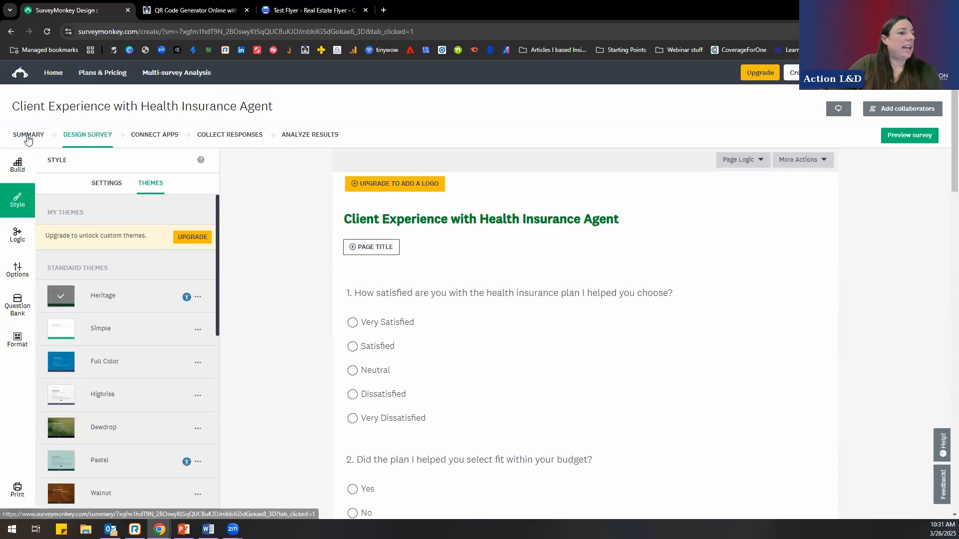
- Return to the survey's summary and examine its collectors, response volume and example custom subdomain link
left_click(28, 139)
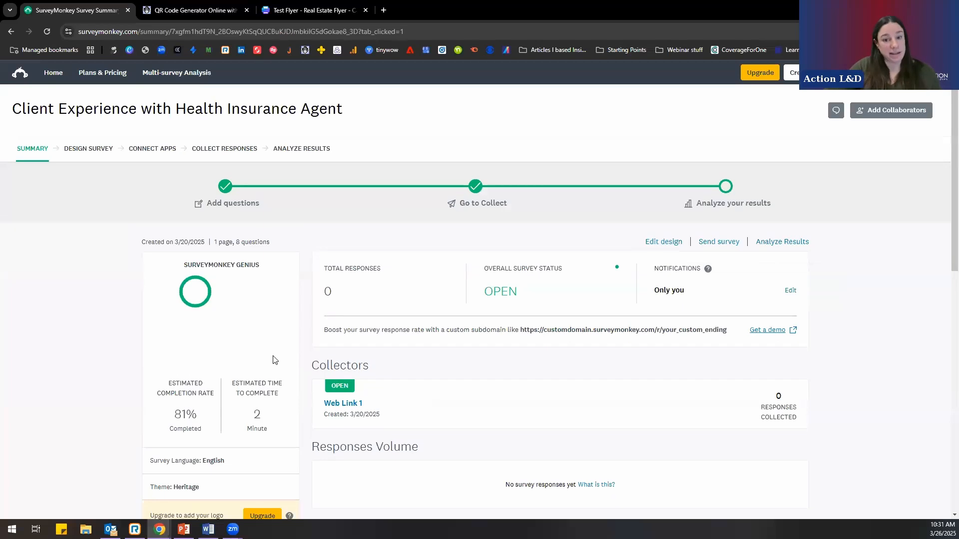
scroll(274, 360, "down", 2)
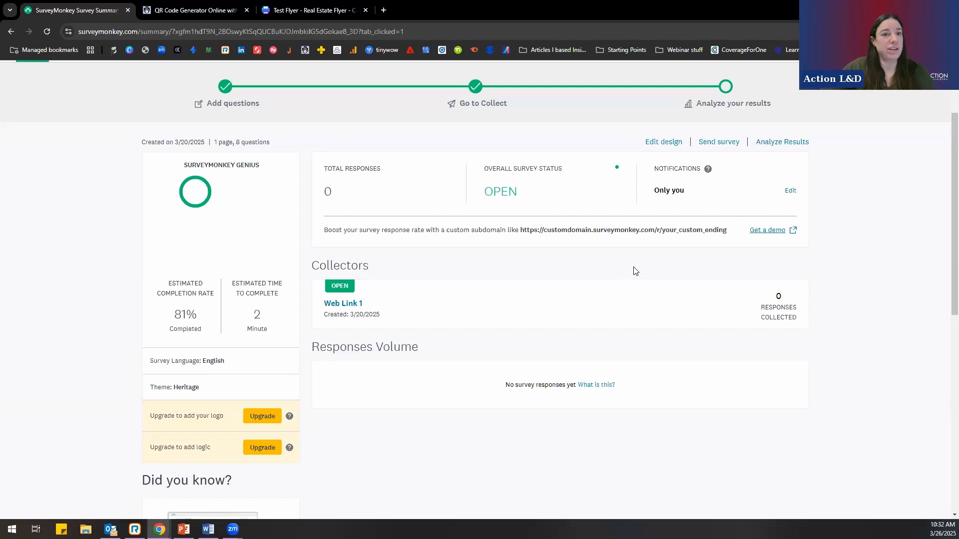
left_click_drag(520, 230, 741, 231)
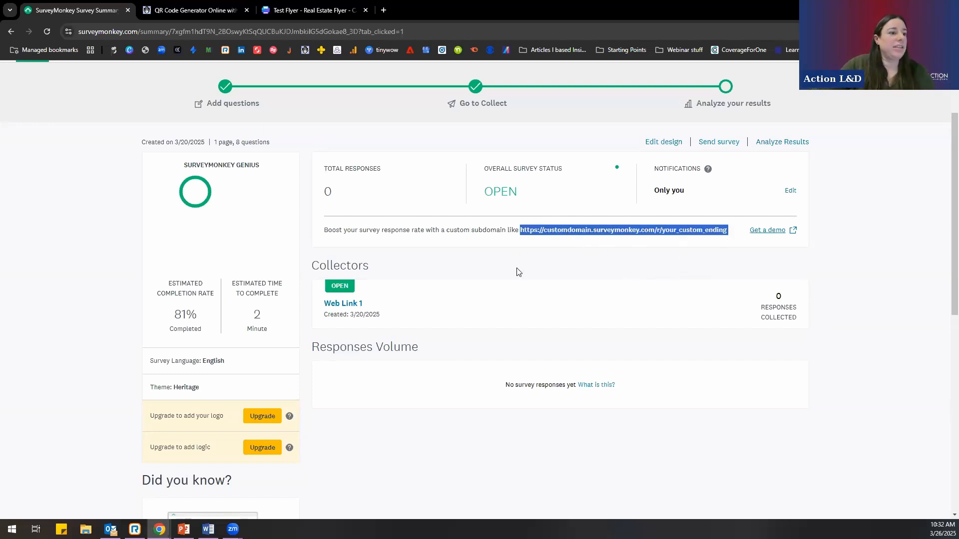
left_click(524, 282)
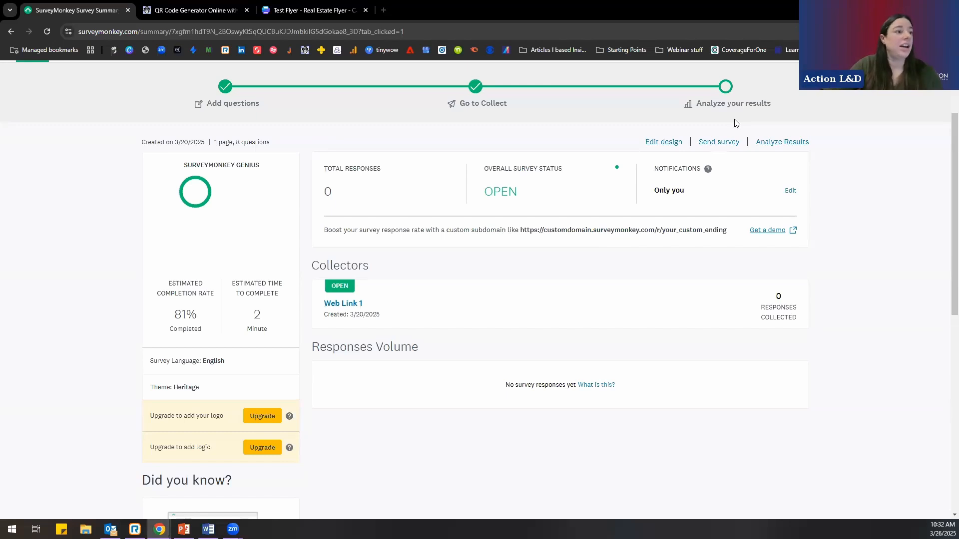
scroll(283, 213, "up", 2)
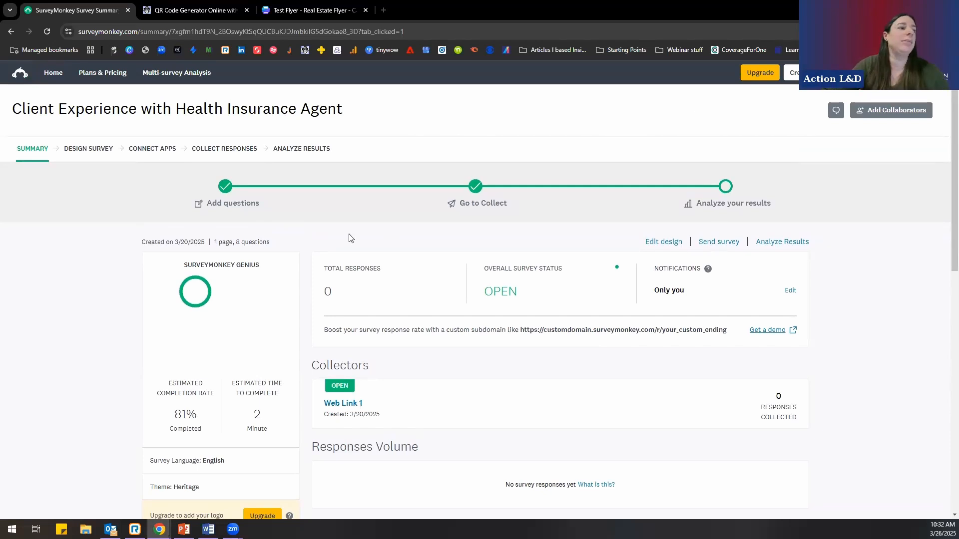
- Open the survey's results analysis and look over the question summaries page
left_click(298, 151)
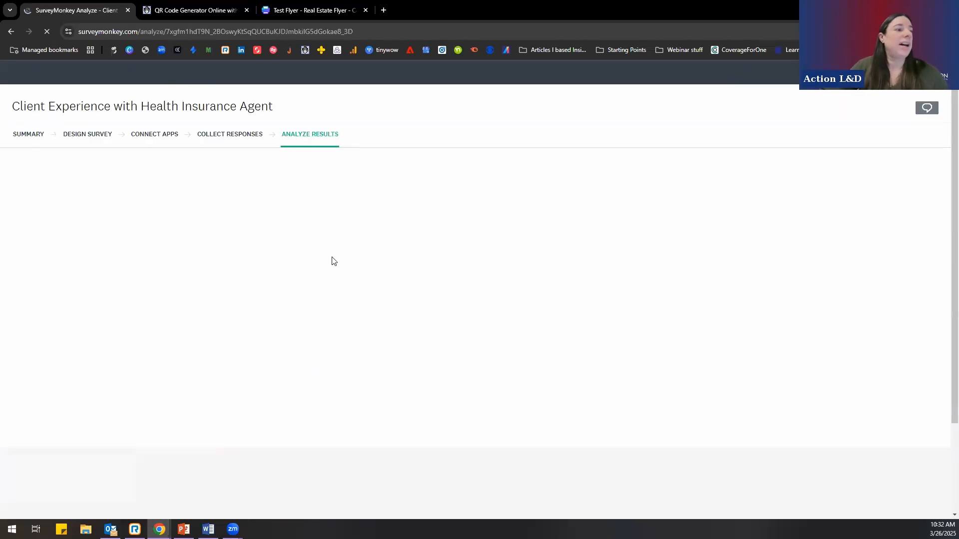
scroll(288, 285, "down", 3)
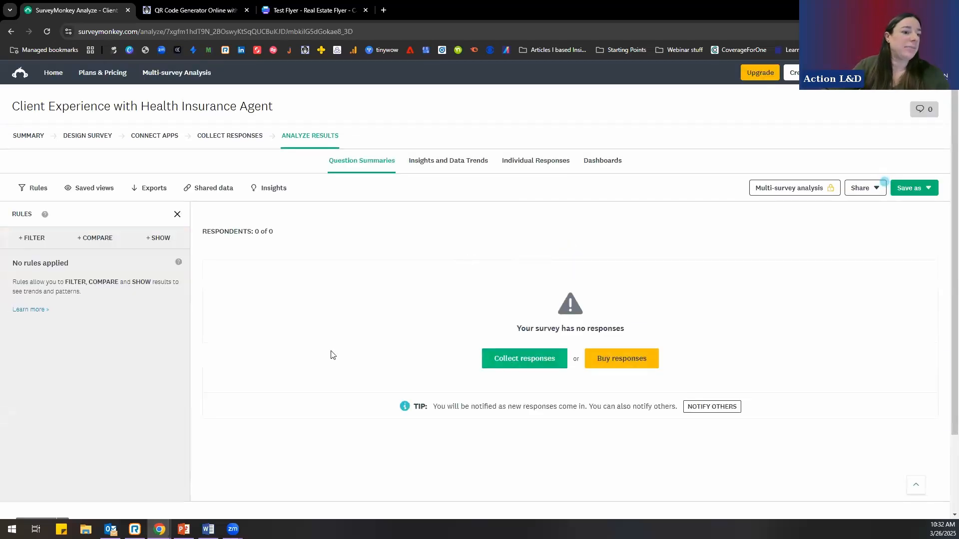
scroll(283, 364, "down", 3)
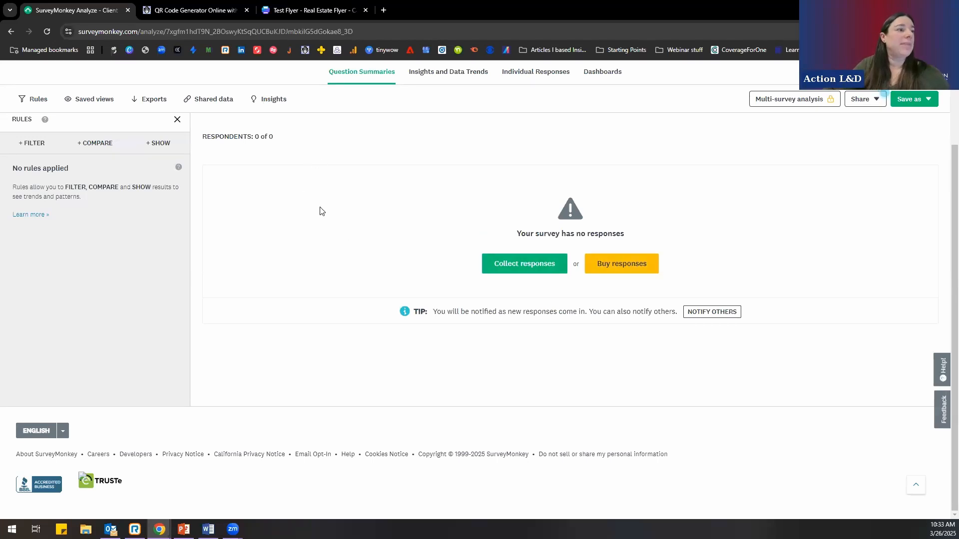
scroll(322, 215, "up", 2)
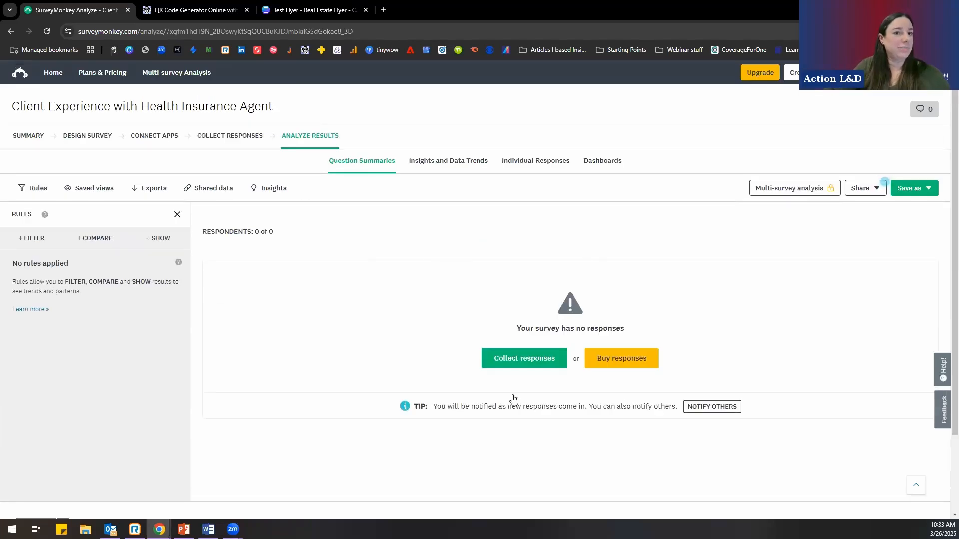
- Go back to the home page, open the survey's sending options, and review the collectors, integrations and new collector types
left_click(55, 73)
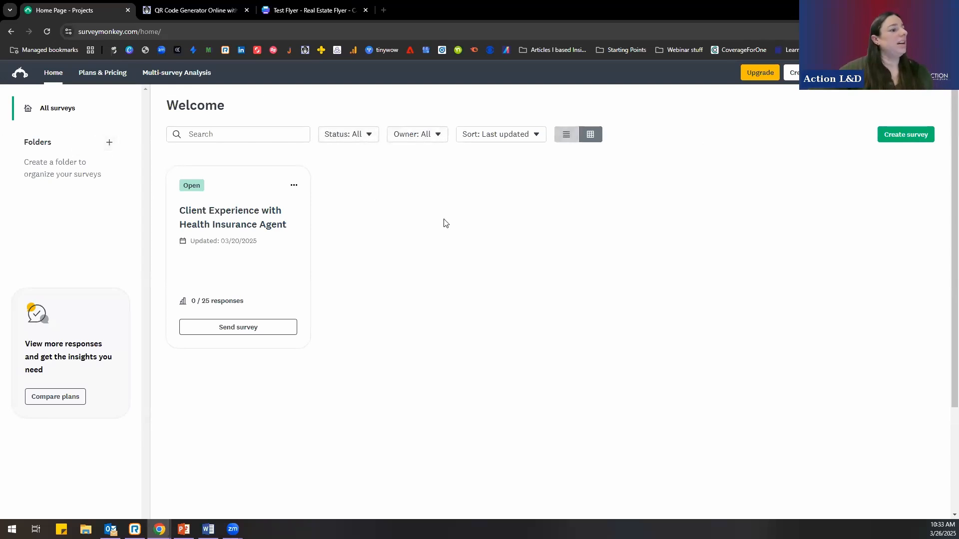
left_click(232, 328)
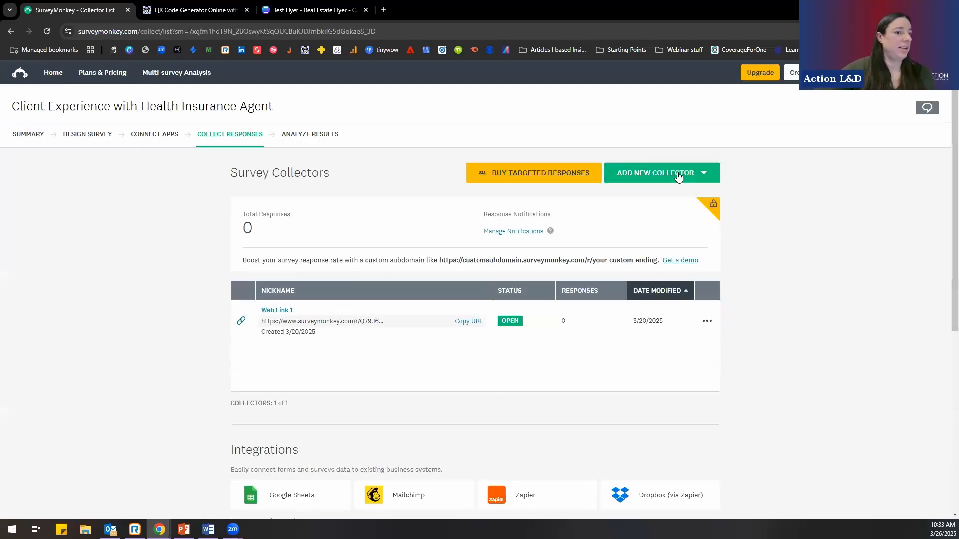
scroll(414, 394, "down", 3)
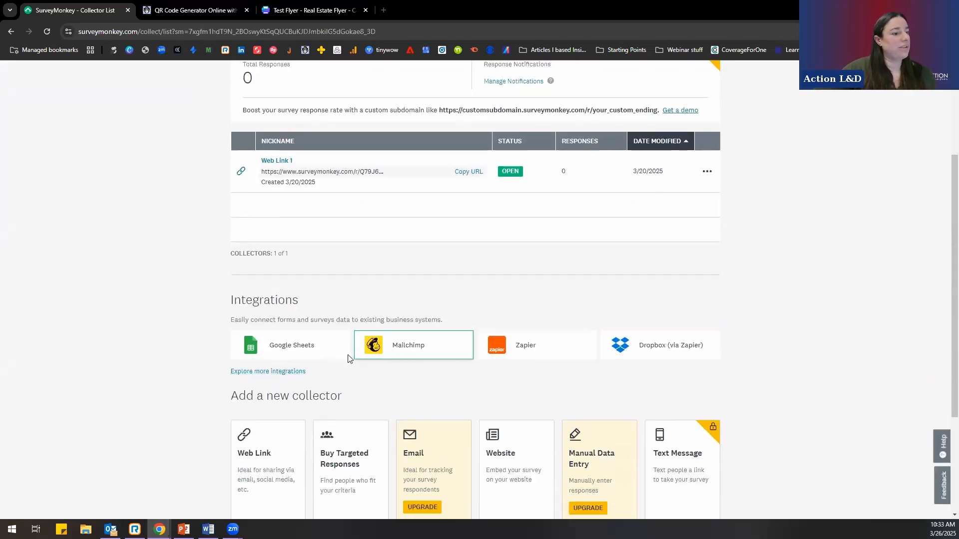
scroll(300, 365, "down", 2)
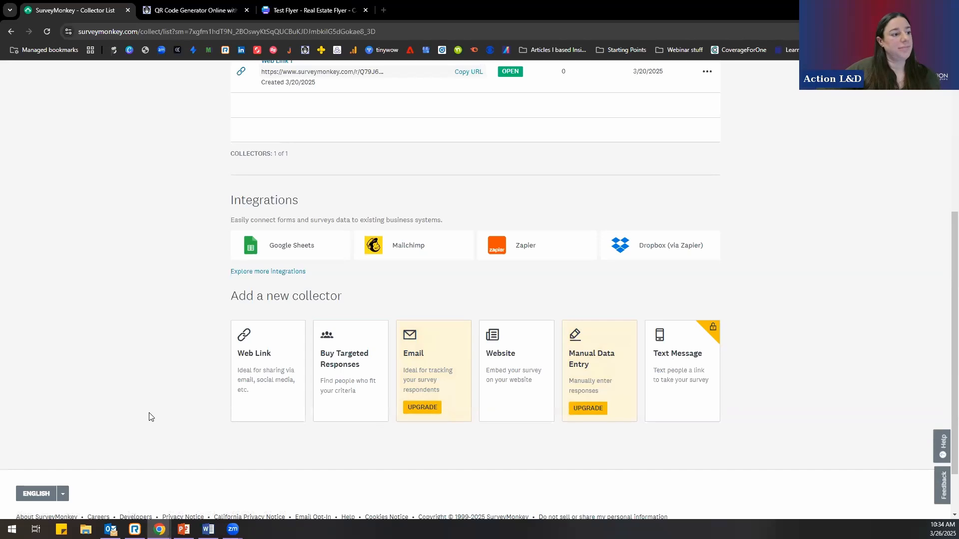
scroll(149, 415, "up", 5)
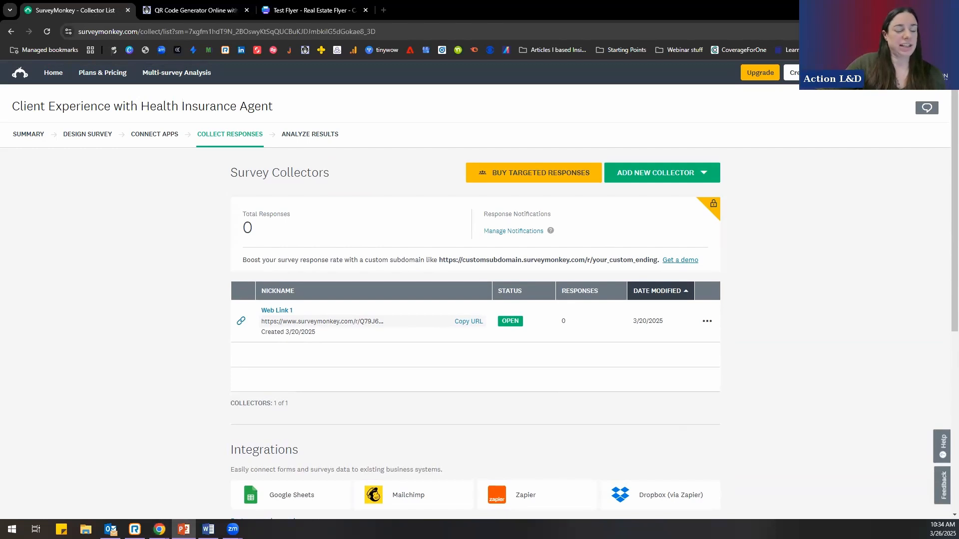
- Switch back to the PowerPoint slideshow and advance to the "Beware!" slide
left_click(184, 529)
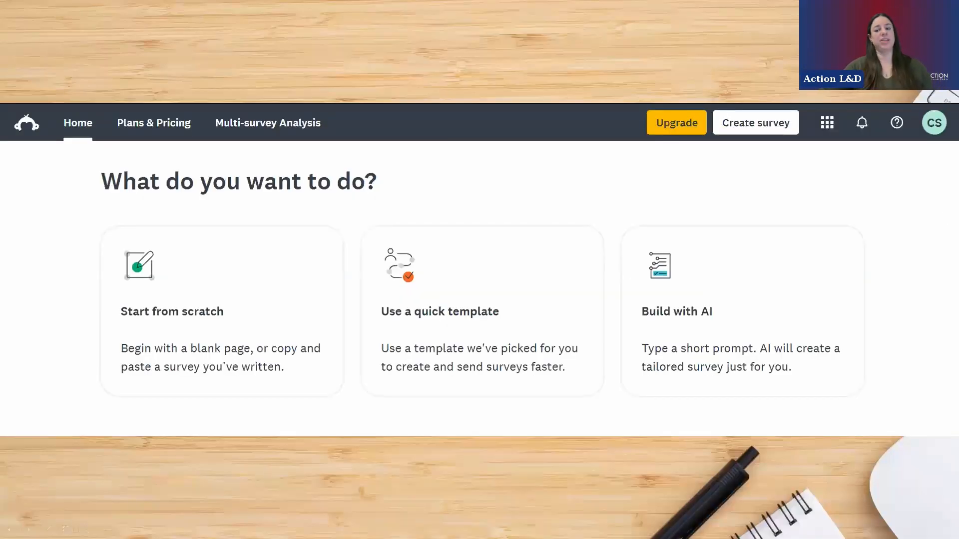
key("Right")
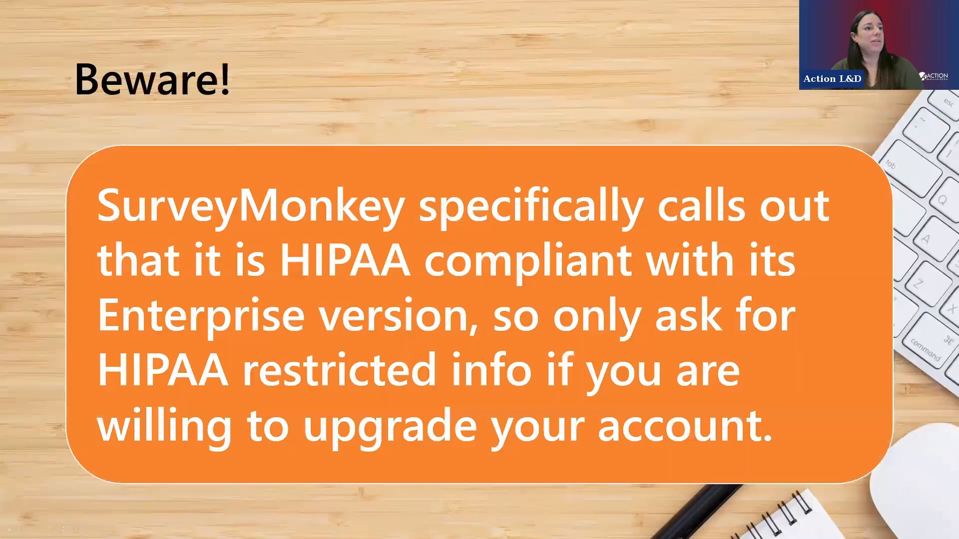
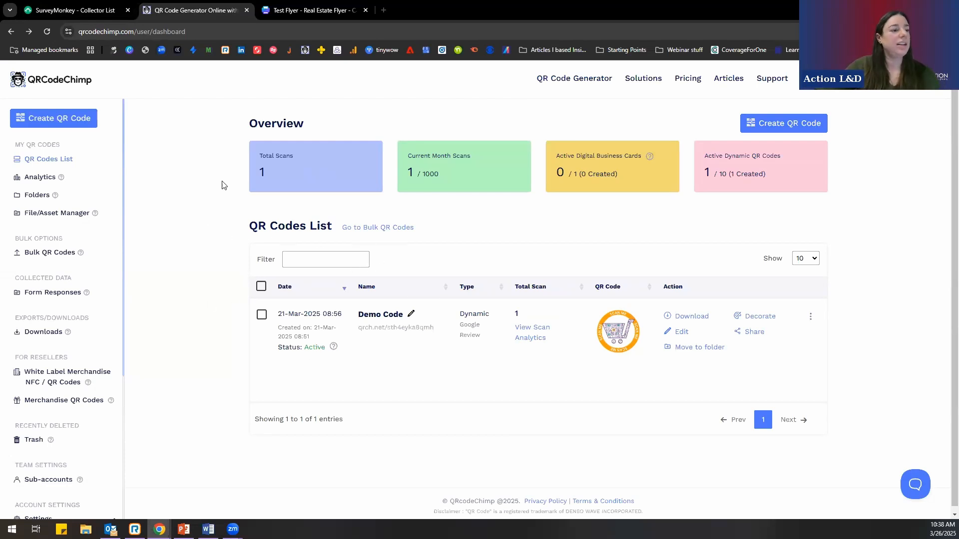
- Open the Demo Code's short link to view its Google review form, then return to the QR code dashboard
scroll(213, 194, "down", 1)
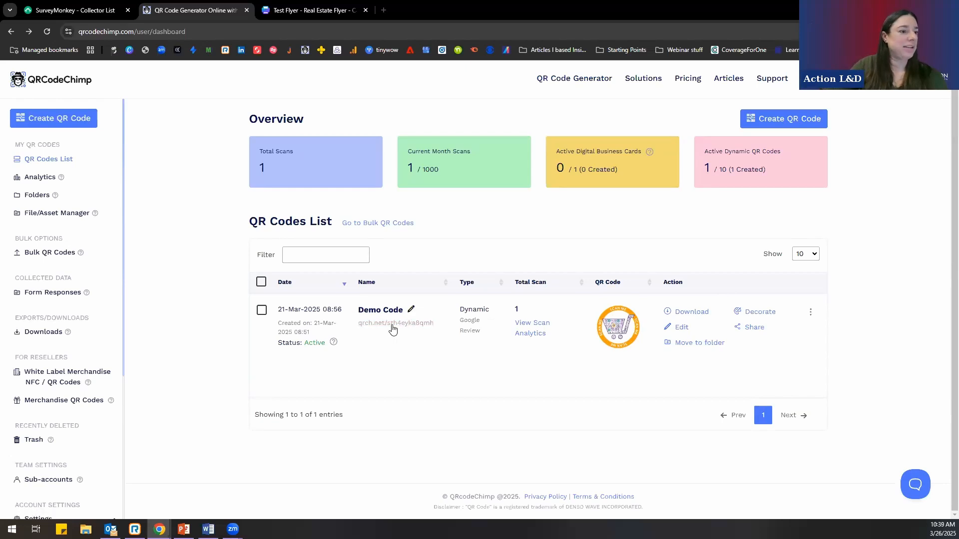
left_click(411, 313)
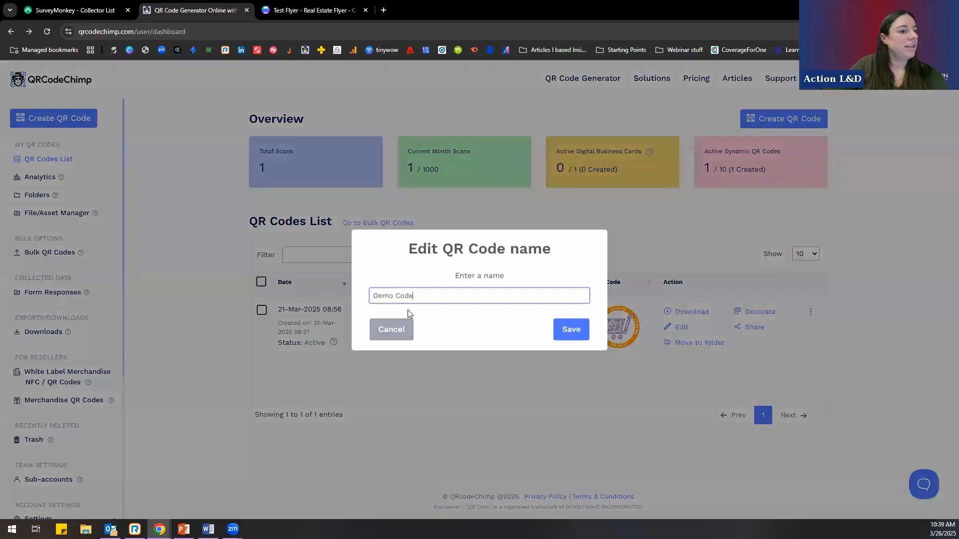
left_click(409, 330)
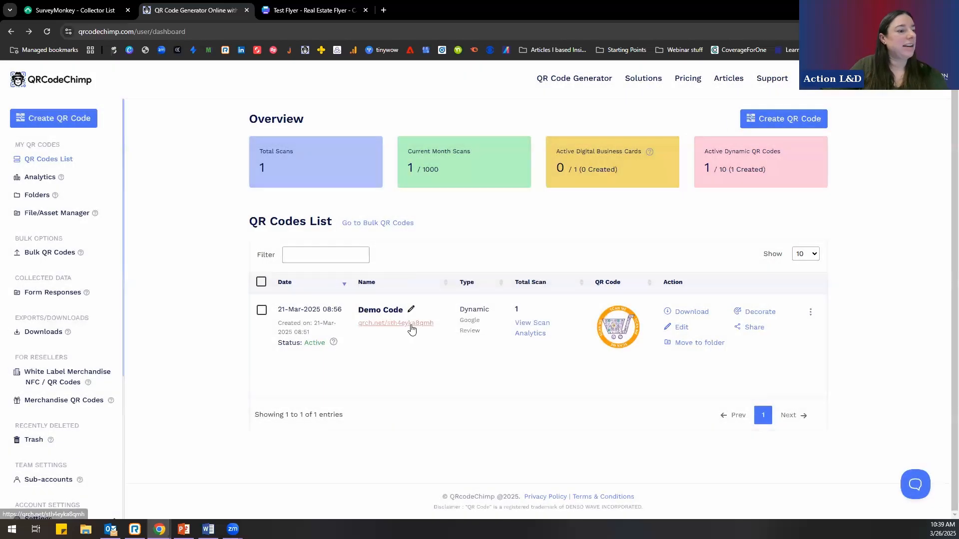
left_click(410, 325)
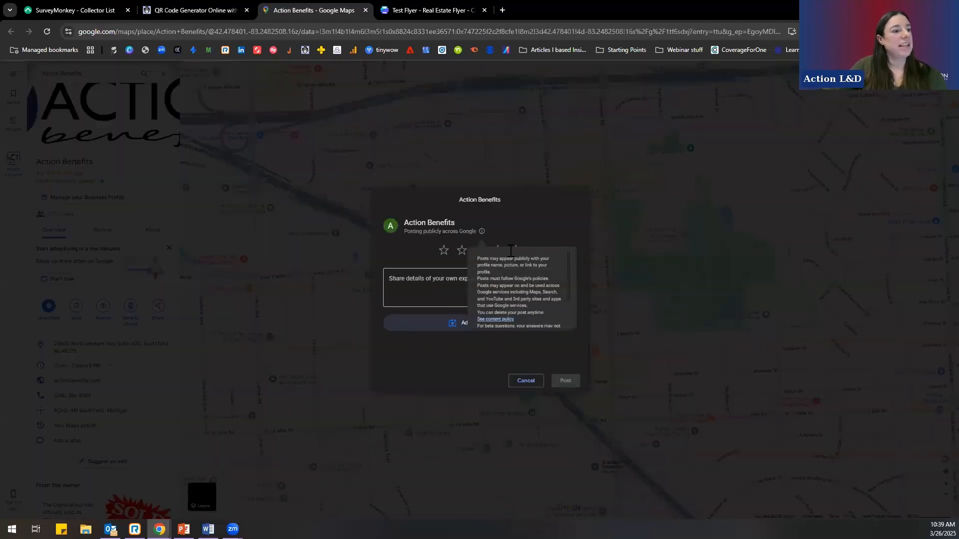
left_click(207, 12)
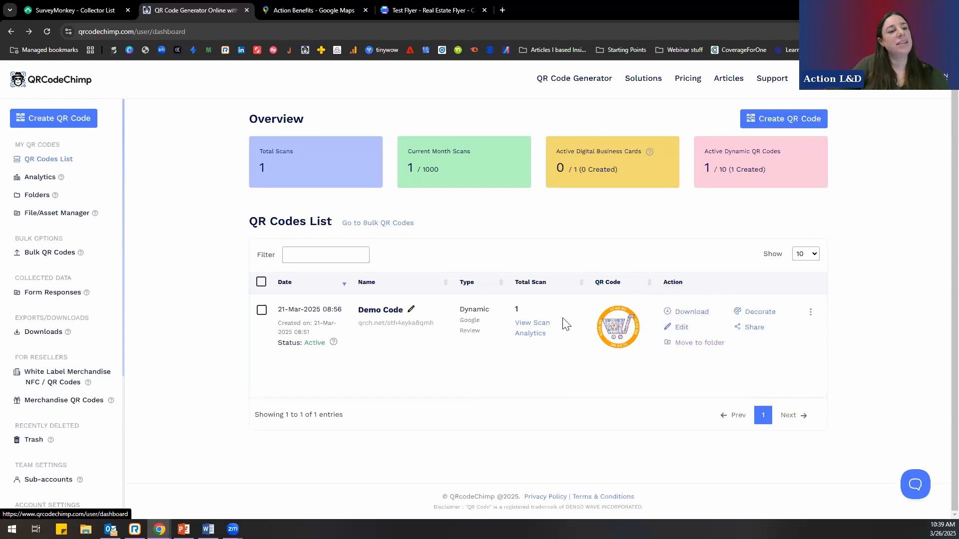
- Open the Demo Code's scan analytics and examine the scan counts and the timeline, device, browser and geo analysis sections
left_click(530, 336)
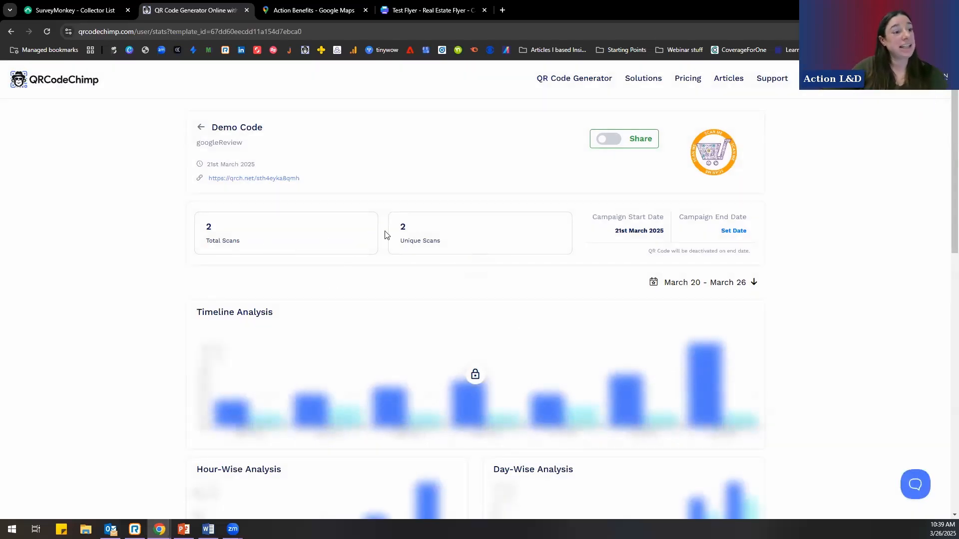
double_click(400, 233)
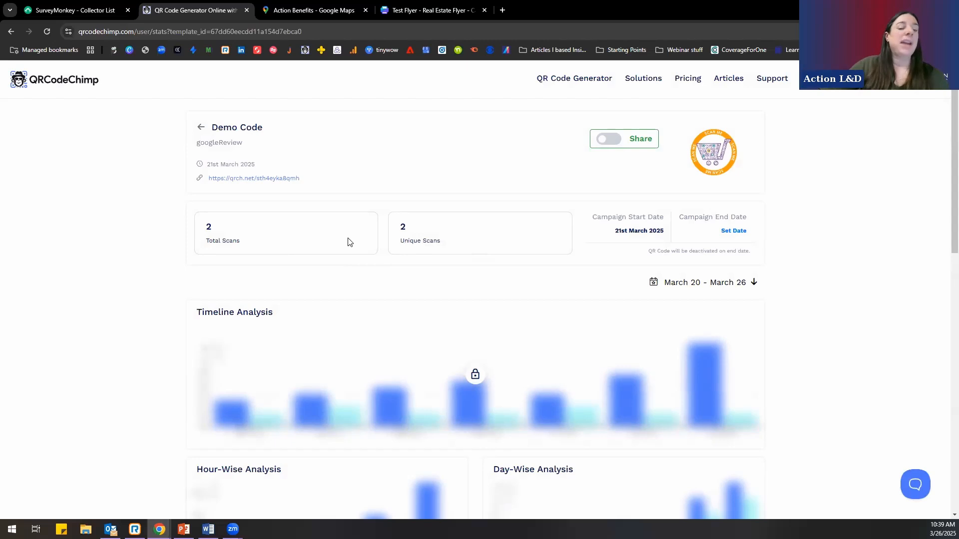
scroll(349, 242, "down", 3)
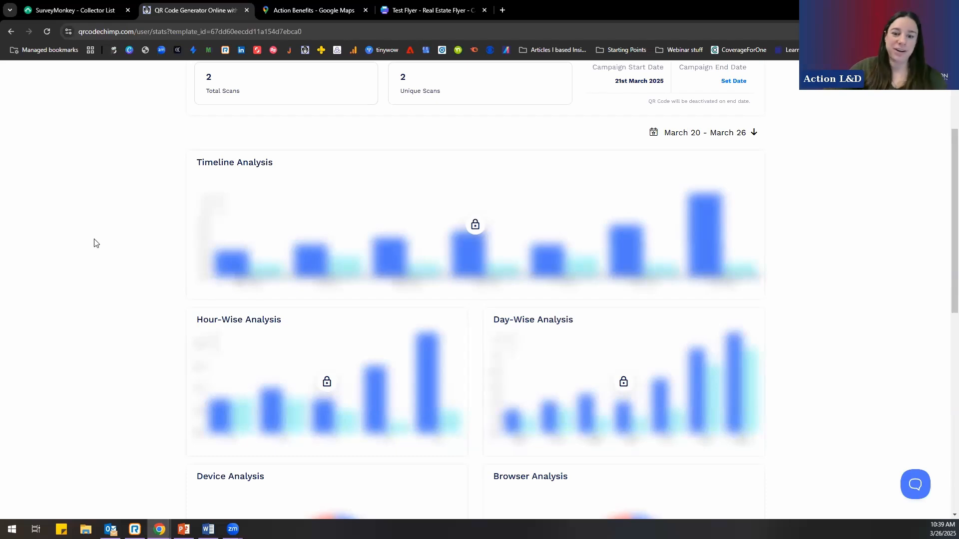
scroll(95, 244, "up", 3)
scroll(149, 234, "down", 3)
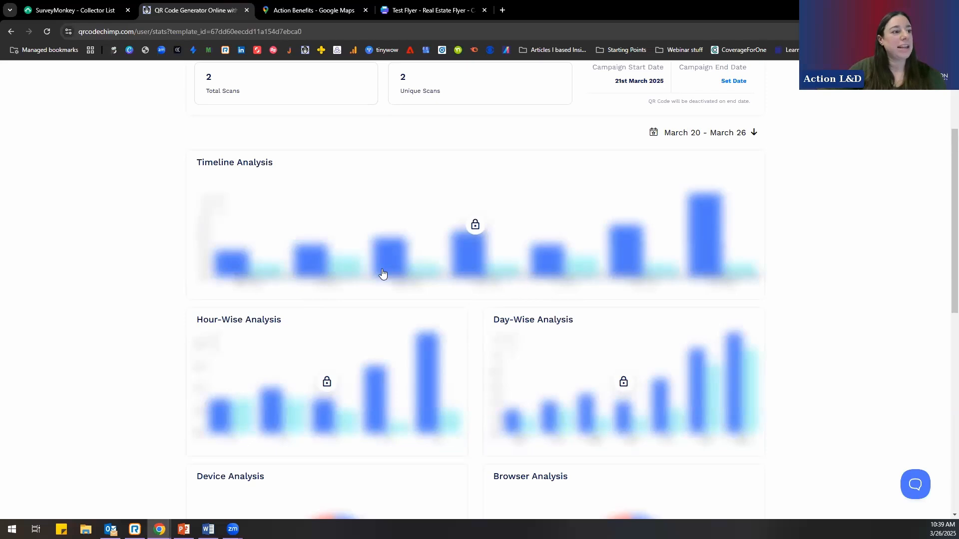
scroll(188, 254, "down", 2)
scroll(429, 330, "down", 2)
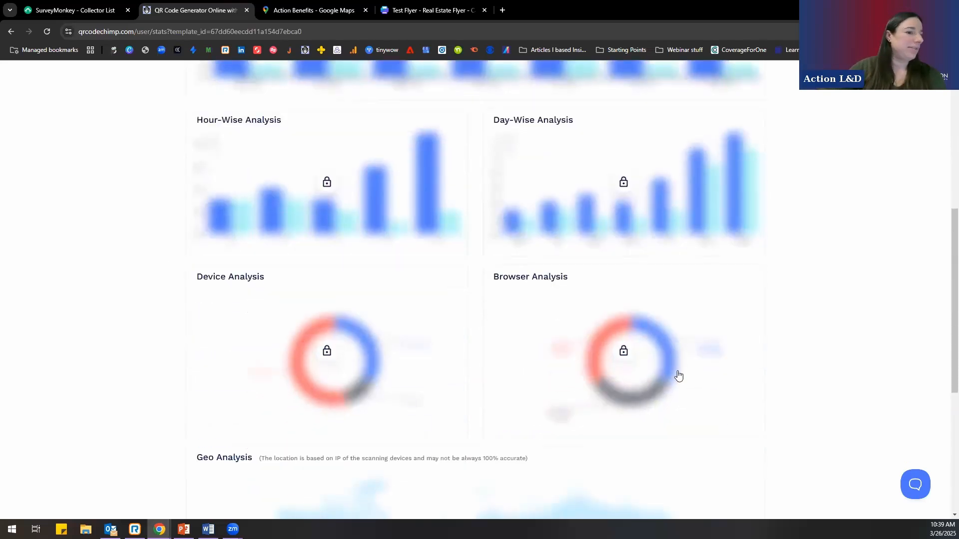
scroll(586, 103, "down", 3)
scroll(188, 298, "down", 3)
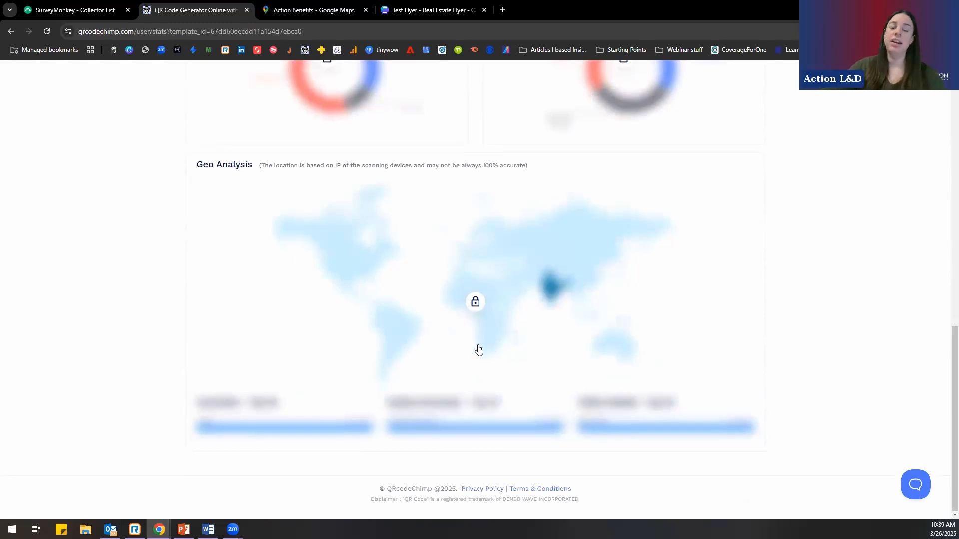
scroll(465, 350, "up", 8)
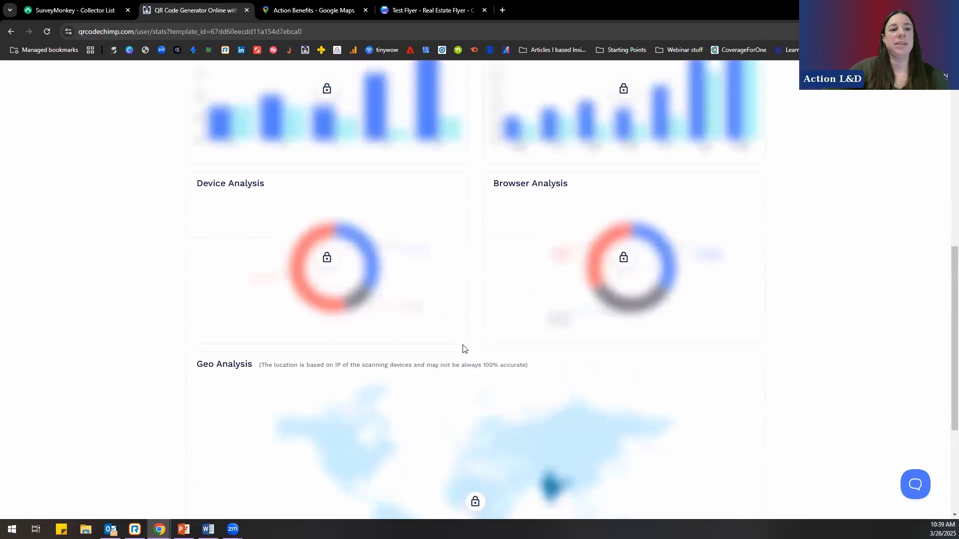
scroll(463, 355, "up", 4)
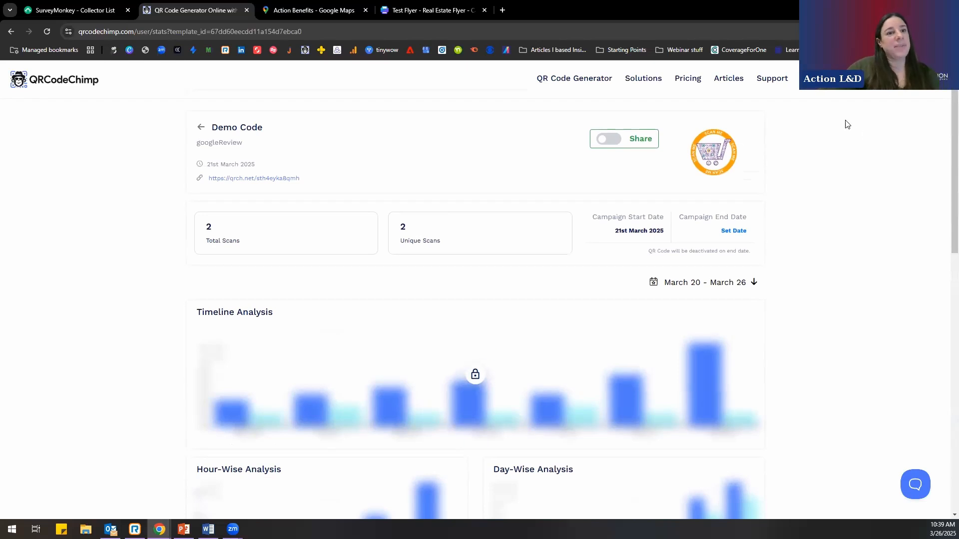
- Return to the dashboard, start creating a new QR code and choose the Digital Business Cards solution
left_click(877, 84)
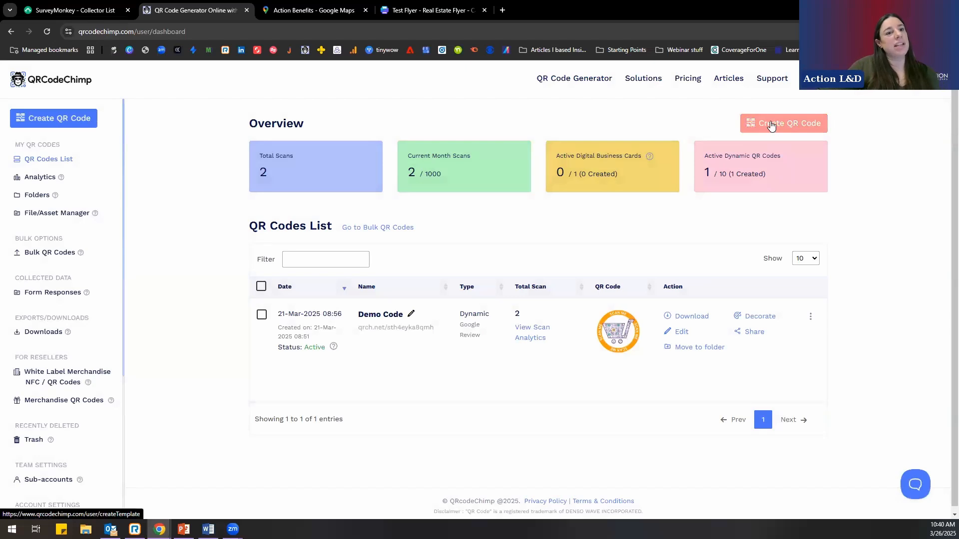
left_click(771, 124)
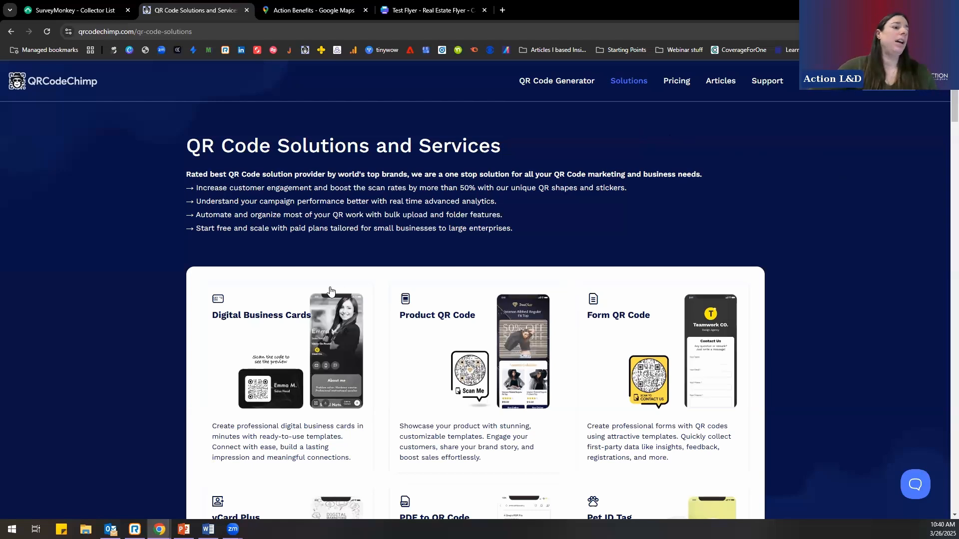
scroll(331, 293, "down", 2)
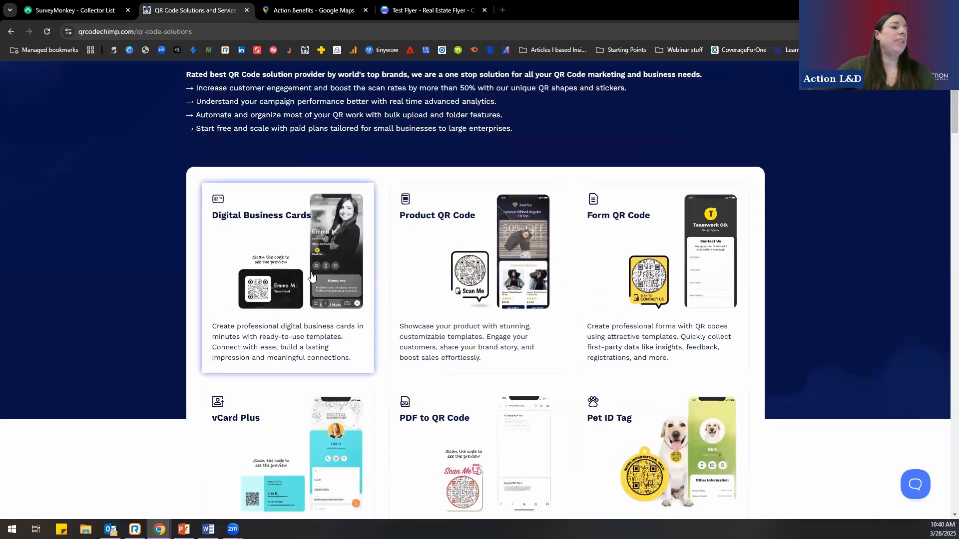
left_click(287, 272)
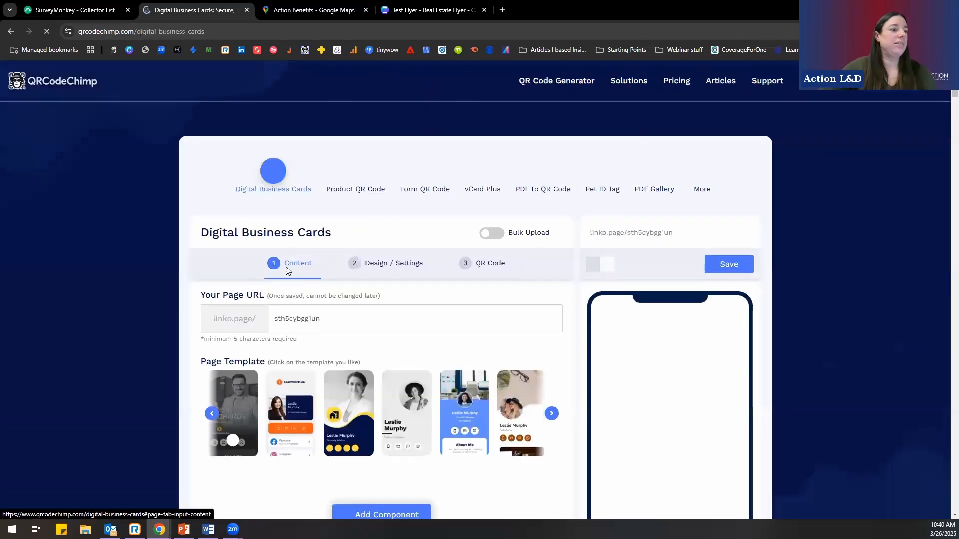
- Review the digital business card's Content stage, including its page templates, profile fields, connect icons and optional components
scroll(229, 307, "down", 2)
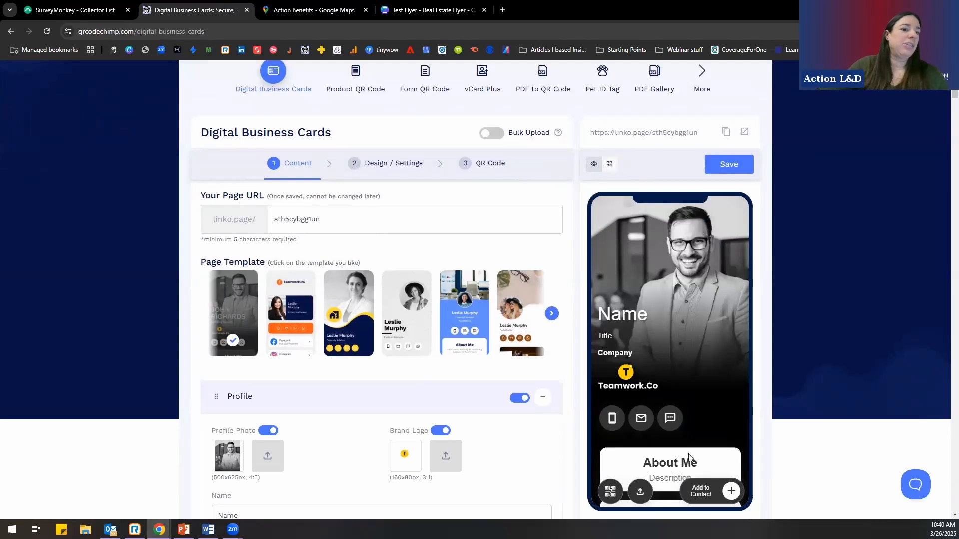
scroll(293, 426, "down", 1)
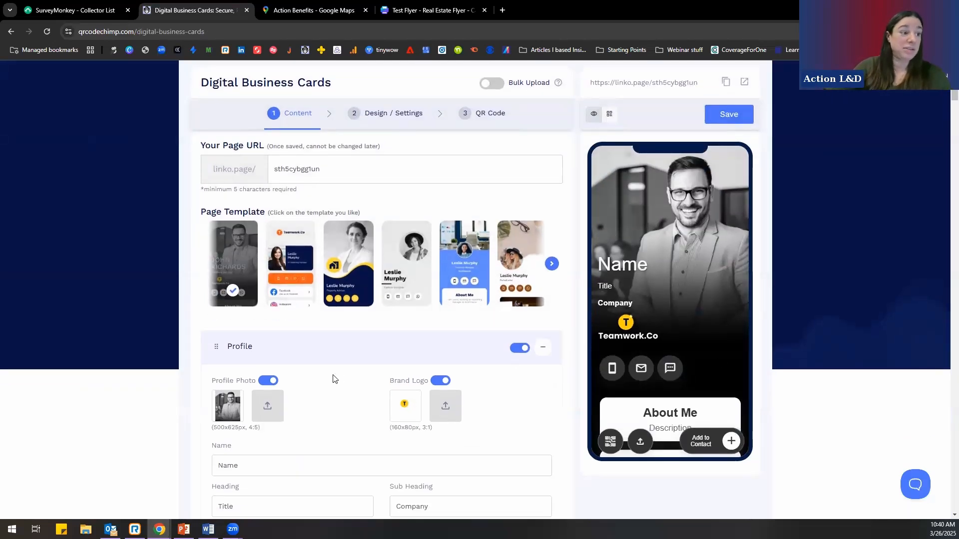
scroll(333, 380, "down", 1)
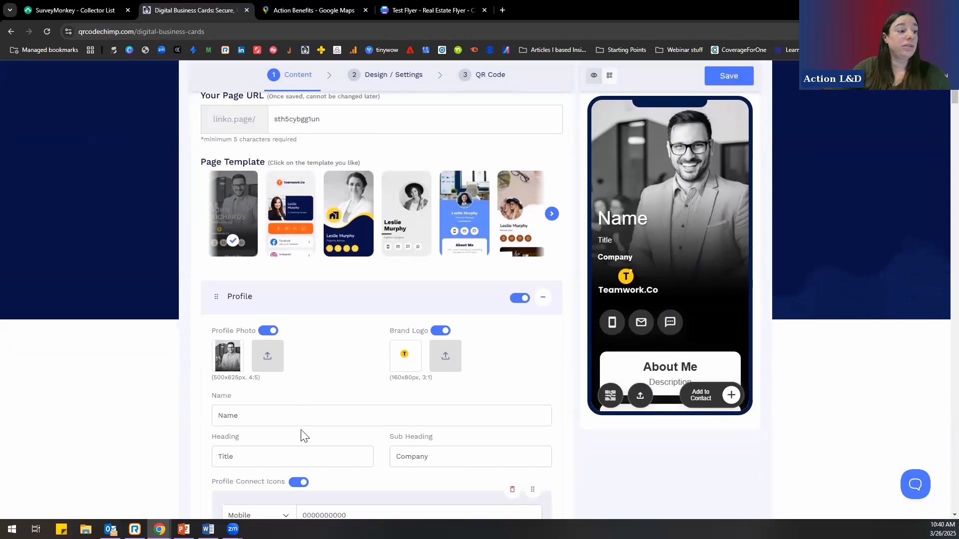
scroll(267, 436, "down", 3)
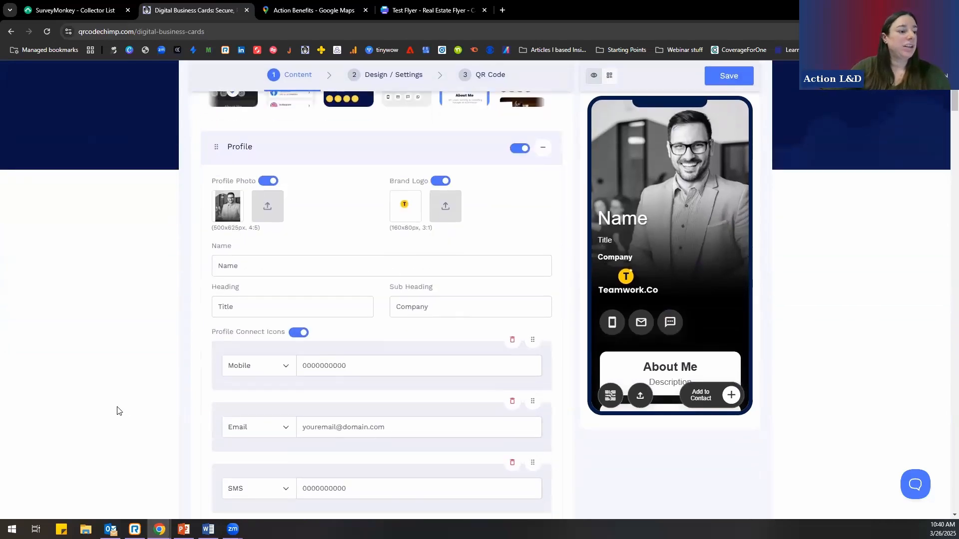
scroll(149, 382, "down", 2)
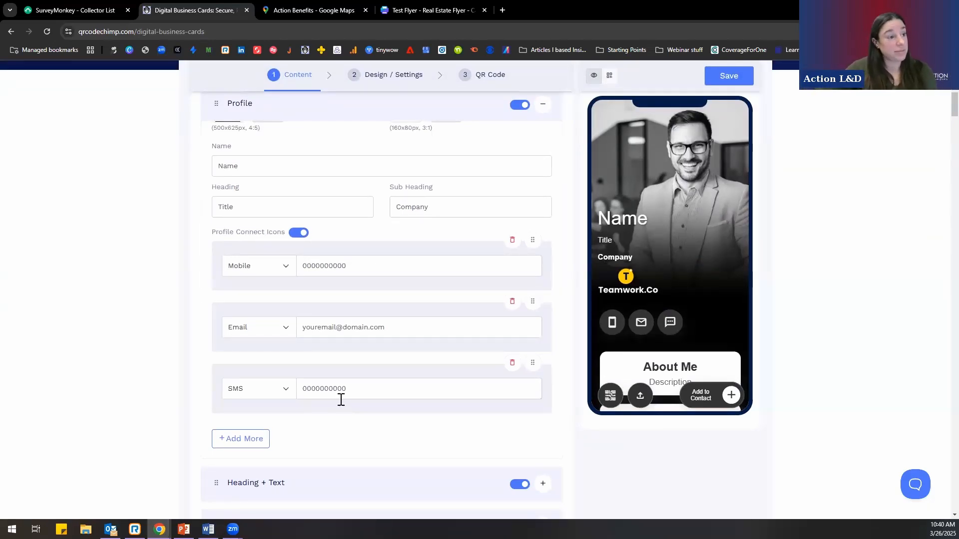
scroll(340, 398, "down", 6)
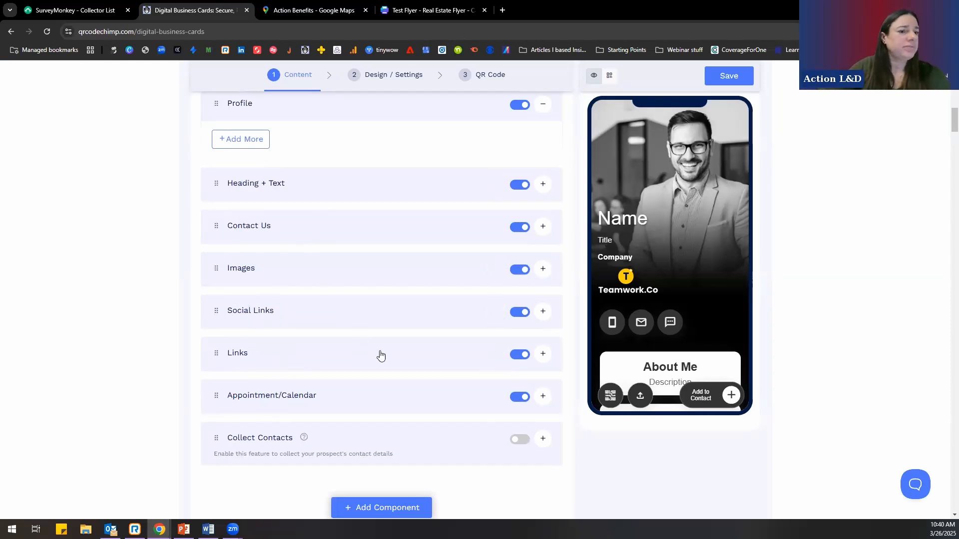
scroll(389, 359, "down", 3)
scroll(468, 403, "up", 4)
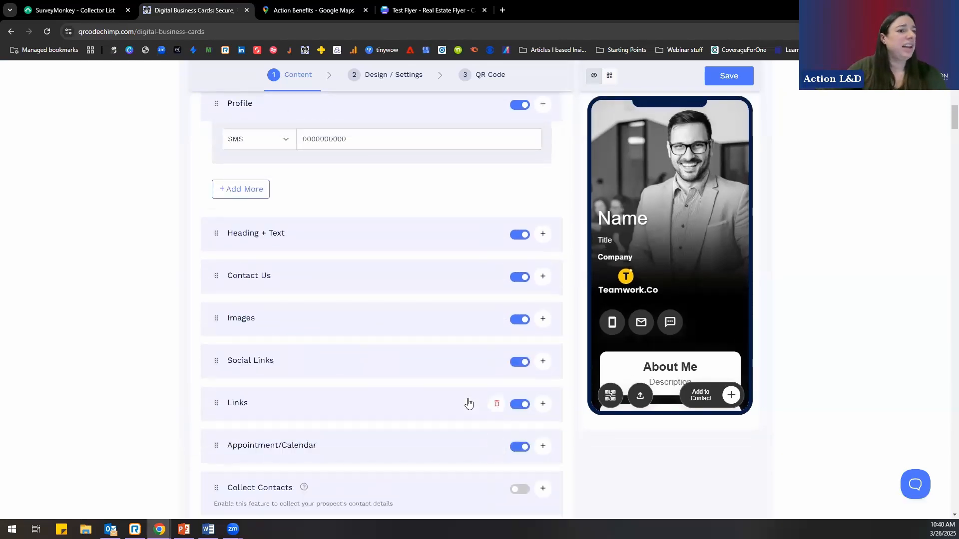
scroll(468, 403, "up", 8)
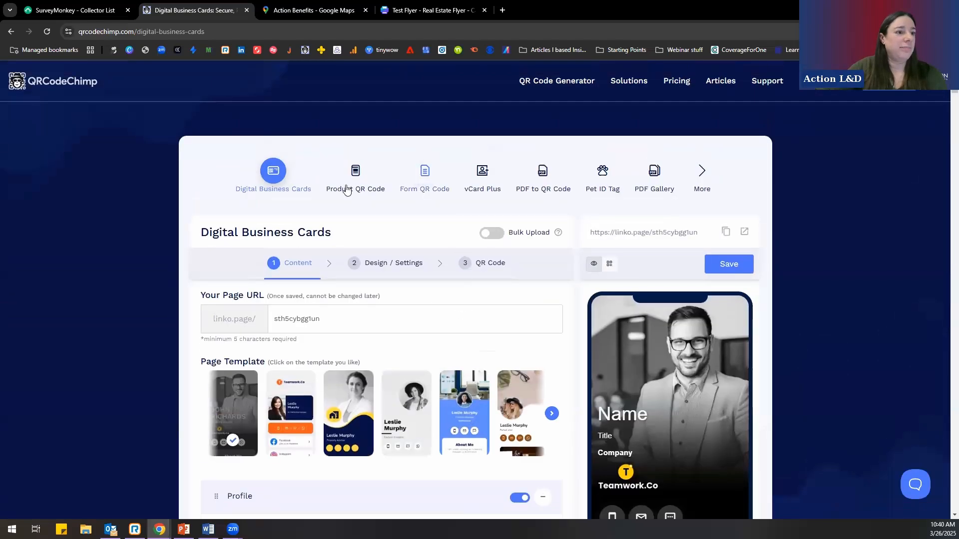
scroll(474, 359, "down", 14)
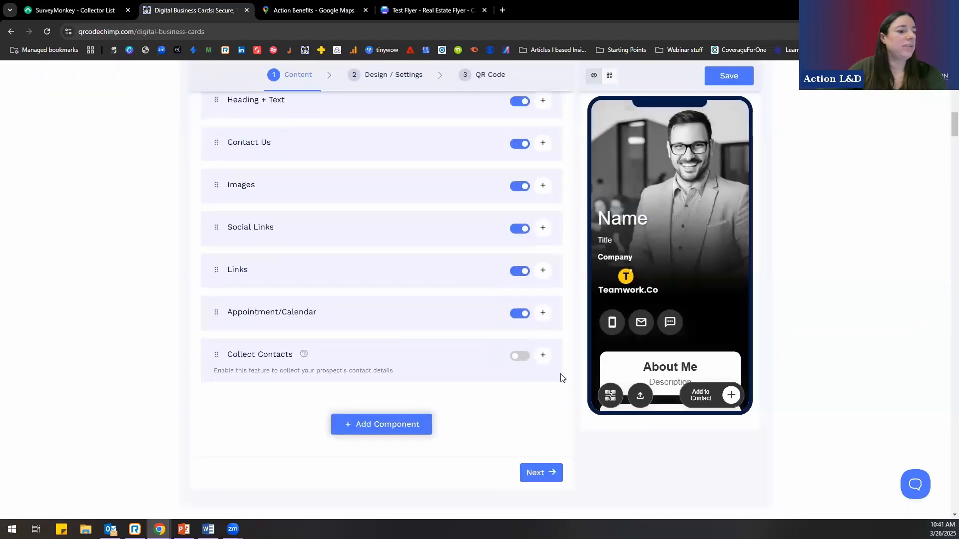
- Advance the digital business card to Design / Settings and look through the background image choices
scroll(545, 310, "down", 4)
left_click(539, 254)
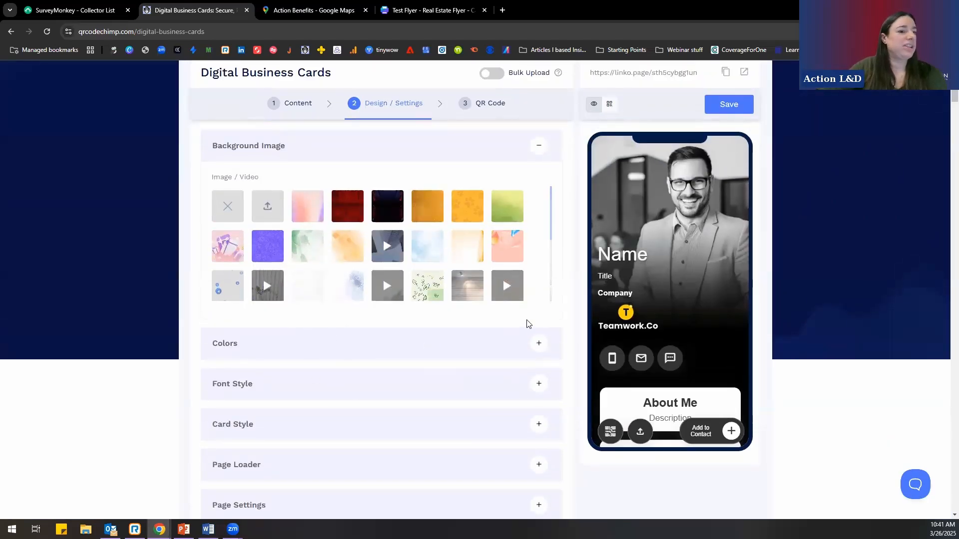
scroll(527, 324, "up", 3)
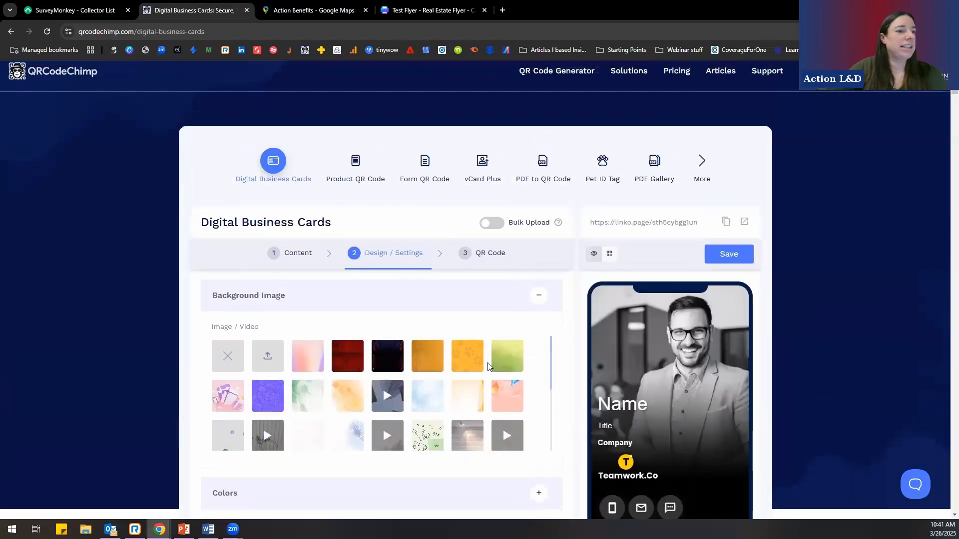
scroll(488, 366, "down", 4)
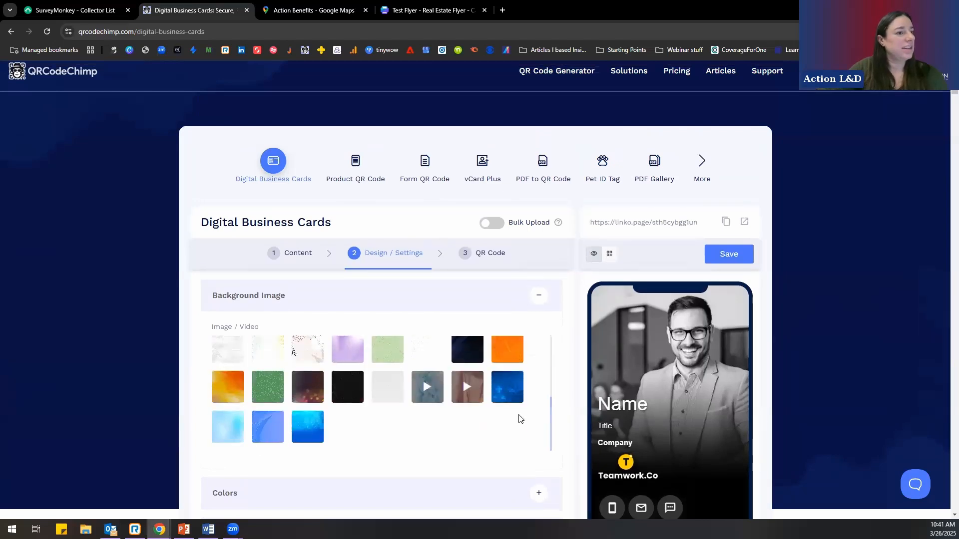
- Advance to the card's QR Code stage, view the available QR shapes and close the customization dialog without changing the design
scroll(518, 417, "down", 8)
left_click(540, 456)
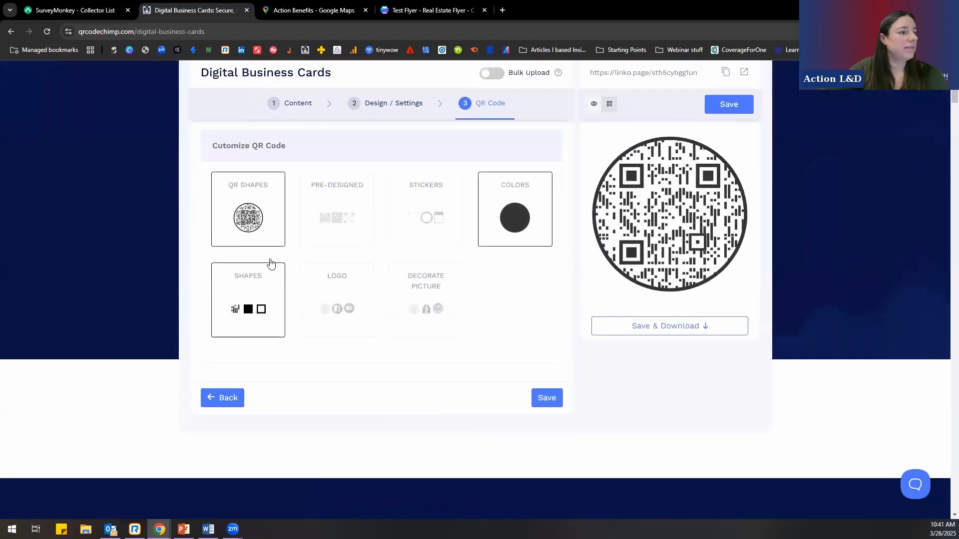
left_click(258, 242)
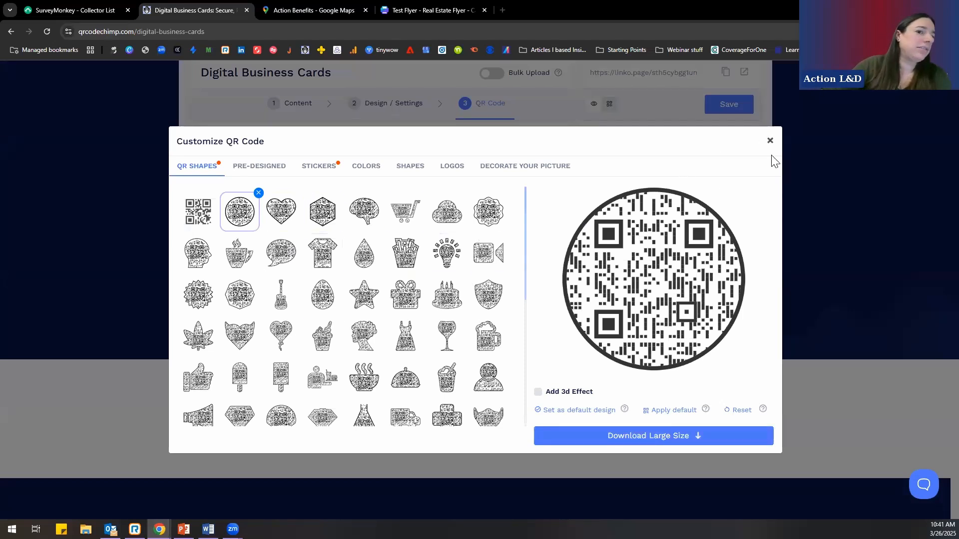
left_click(769, 140)
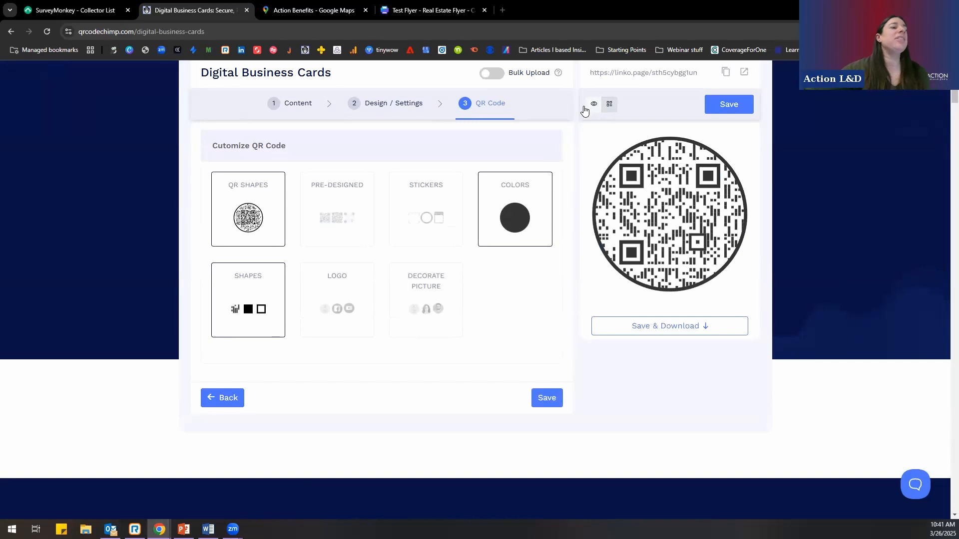
scroll(568, 278, "up", 3)
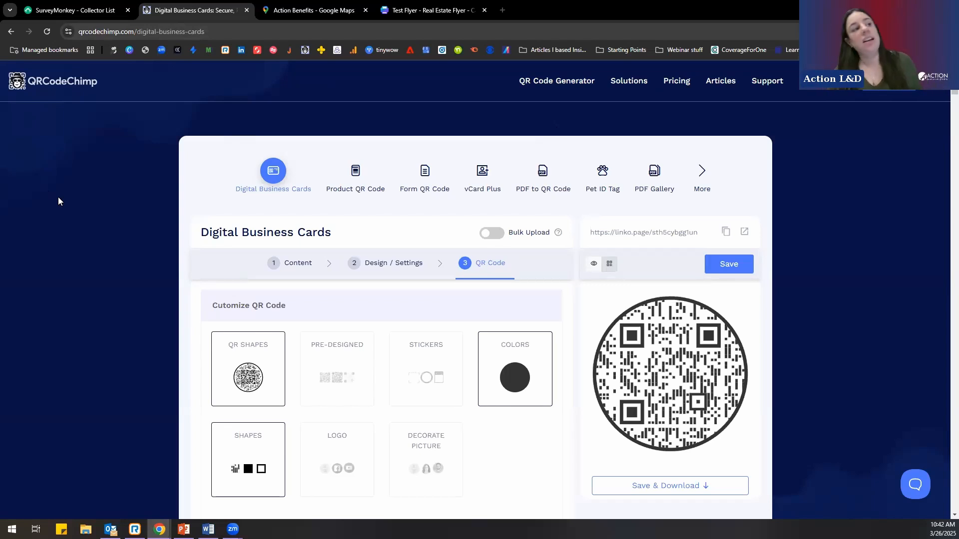
- Close the QRCodeChimp page, switch back to the PowerPoint slideshow and advance to the Canva slide
left_click(246, 10)
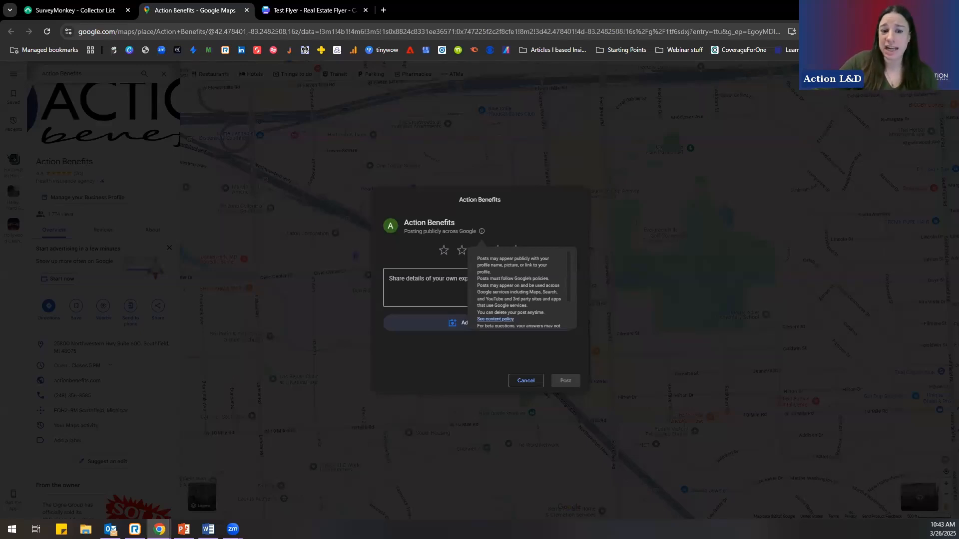
key("alt+Tab")
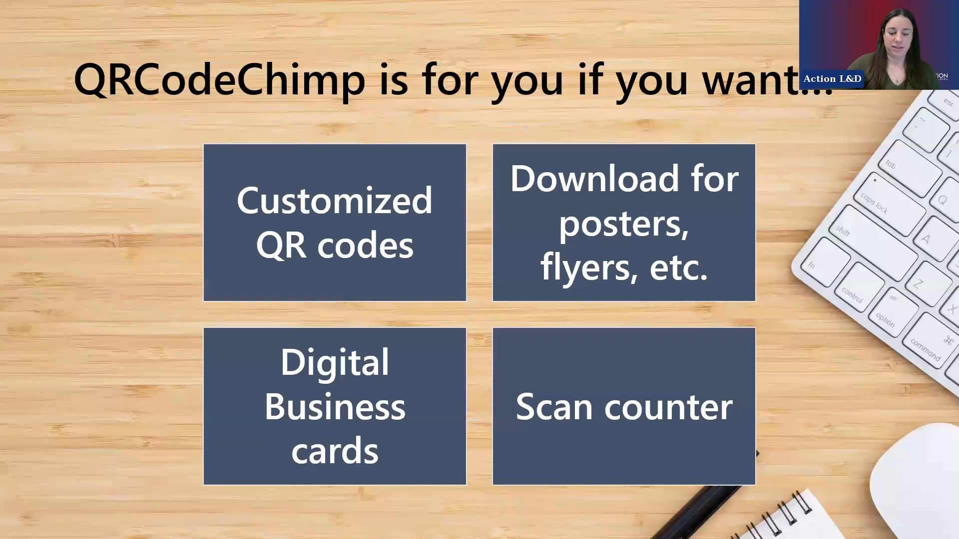
key("Right")
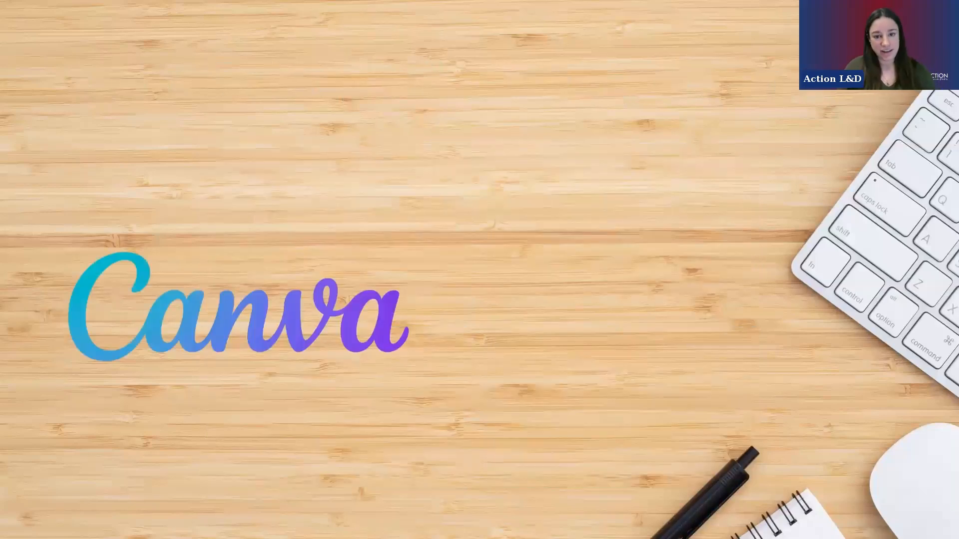
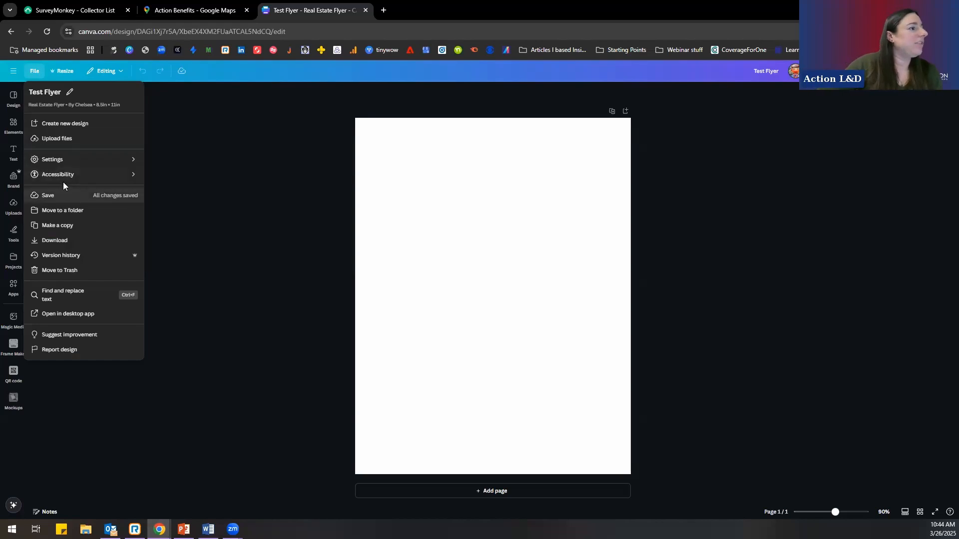
- Expand Canva's main navigation beside the blank flyer and look through the Elements library
left_click(219, 146)
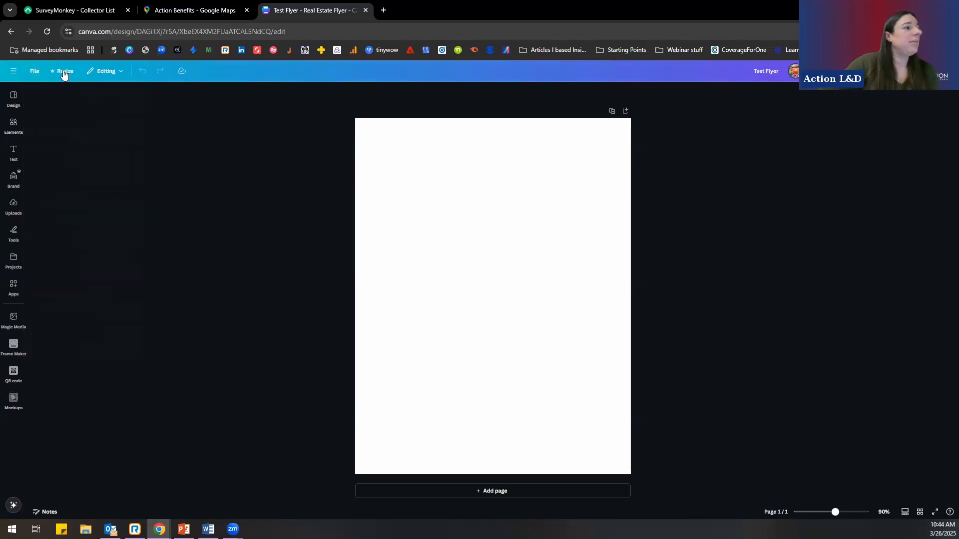
left_click(13, 72)
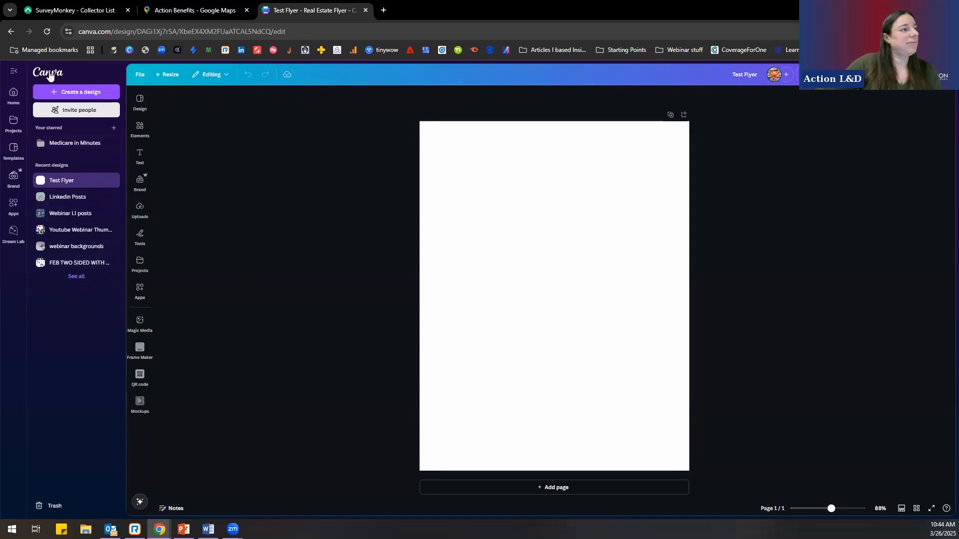
left_click(140, 131)
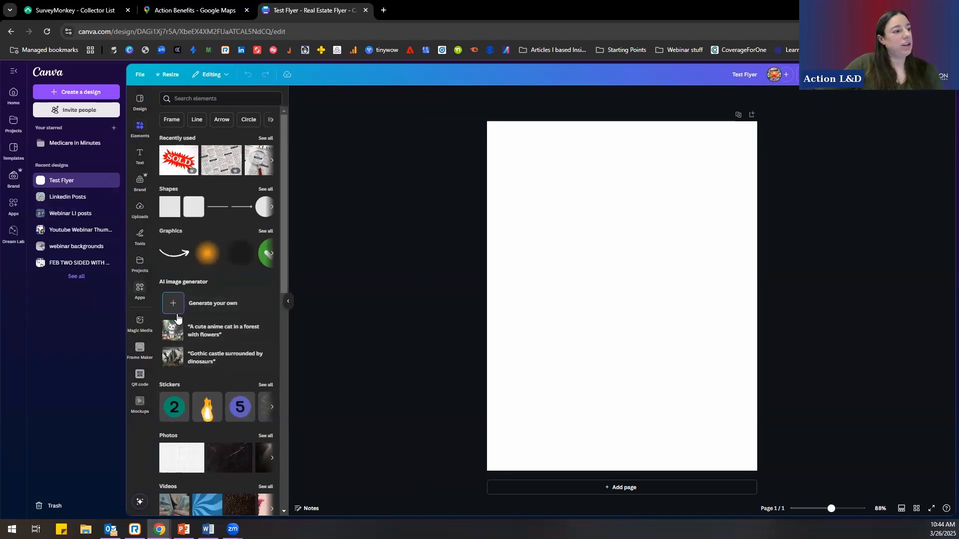
scroll(207, 394, "down", 4)
scroll(207, 394, "up", 4)
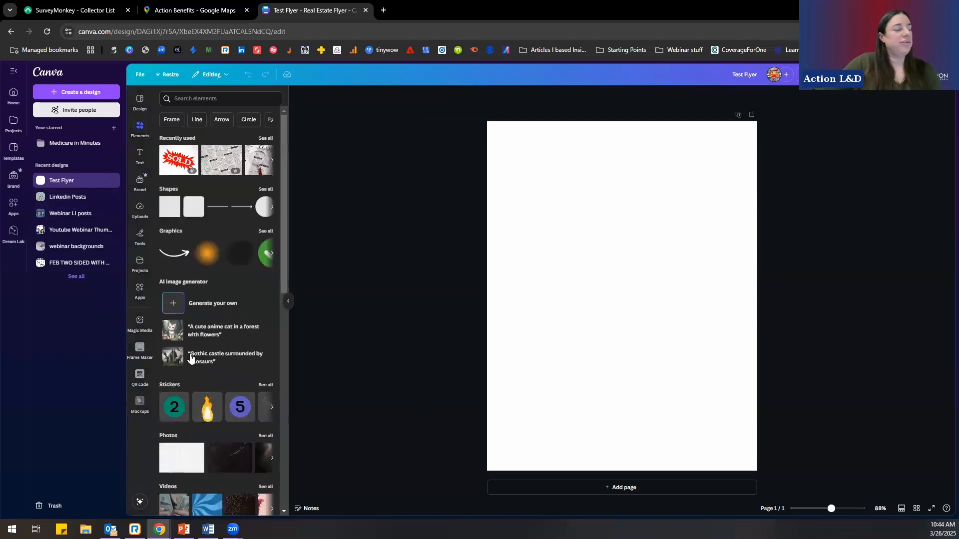
- Browse the design templates and apply the blue "Welcome to The Team Flyer" template to the blank page
left_click(140, 103)
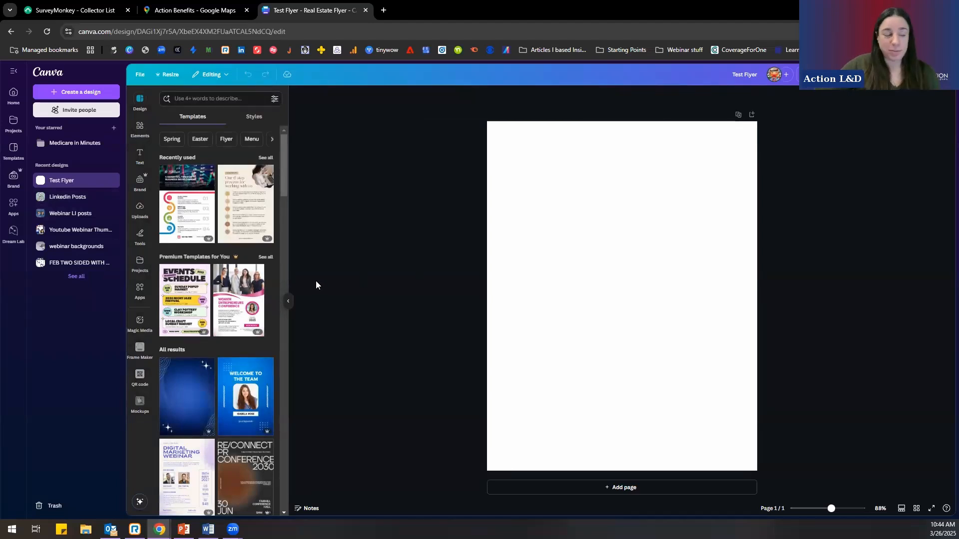
scroll(222, 311, "down", 4)
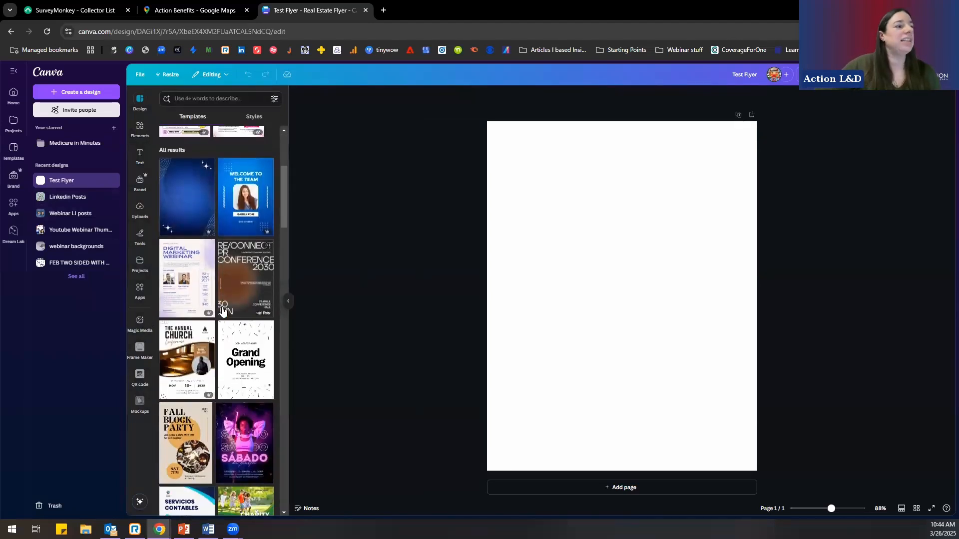
scroll(225, 305, "up", 2)
left_click(234, 294)
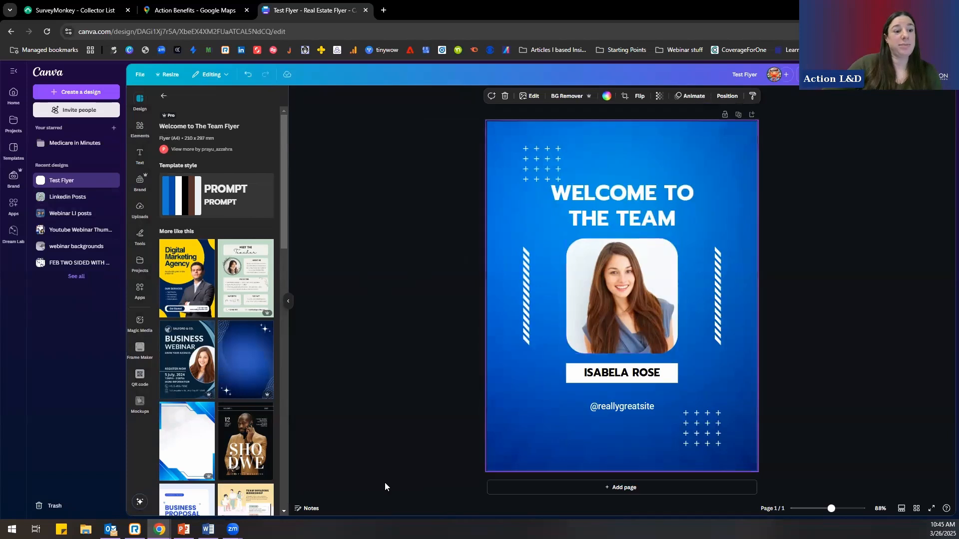
- Select the flyer's photo, heading lines, handle and name text in turn, and view the design's sharing options
left_click(638, 314)
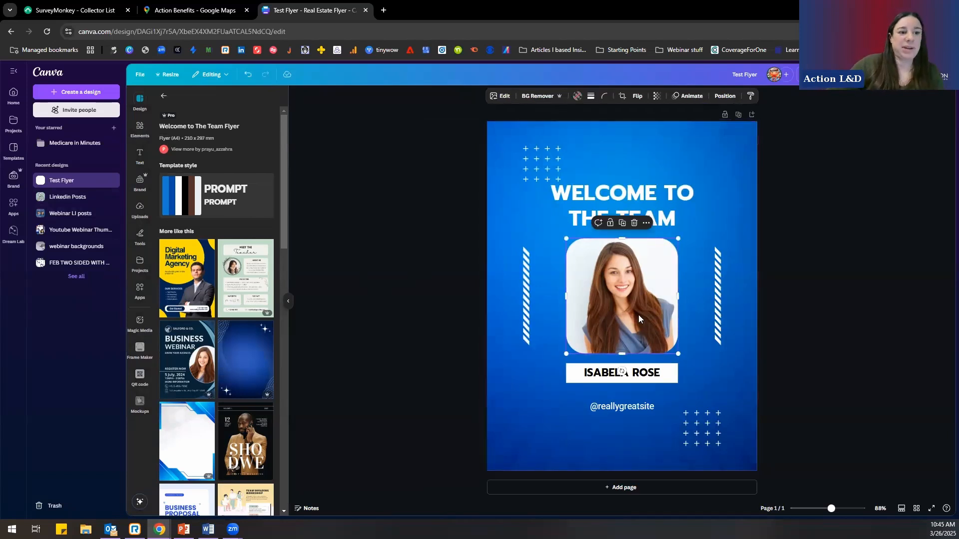
left_click(612, 210)
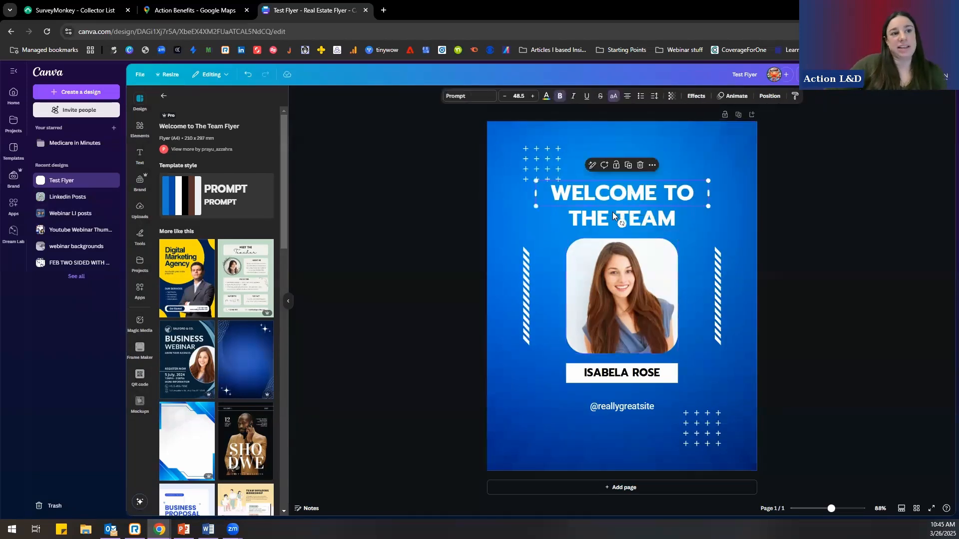
left_click(613, 215)
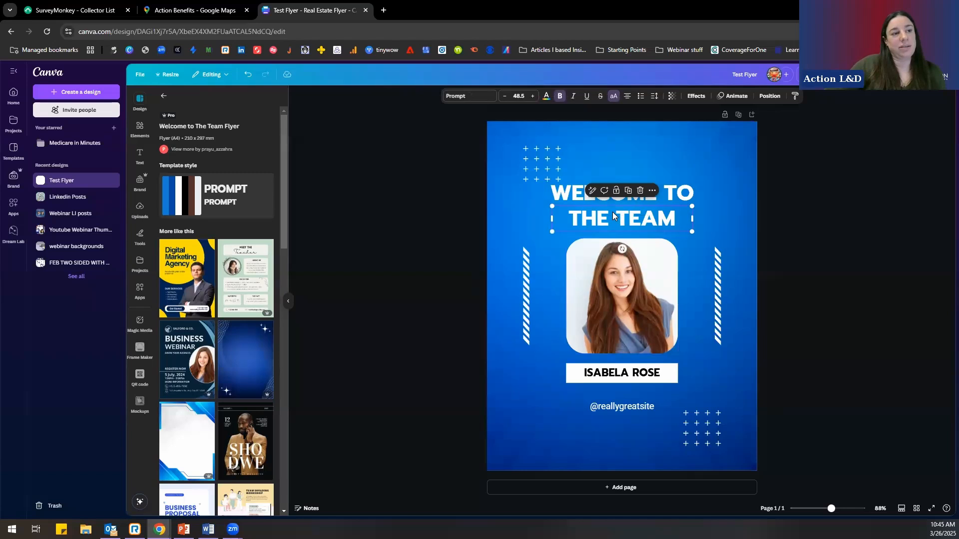
left_click(604, 408)
left_click(602, 378)
left_click(416, 337)
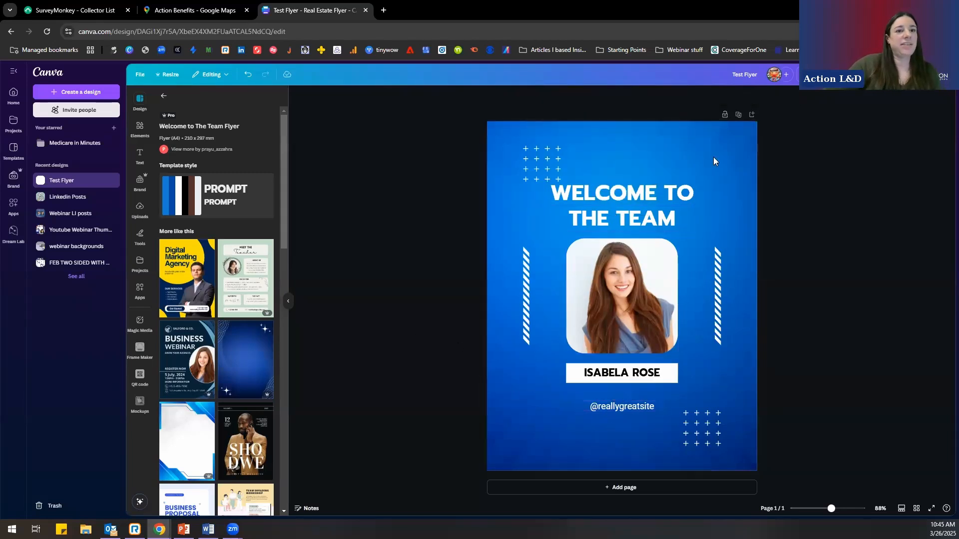
left_click(928, 74)
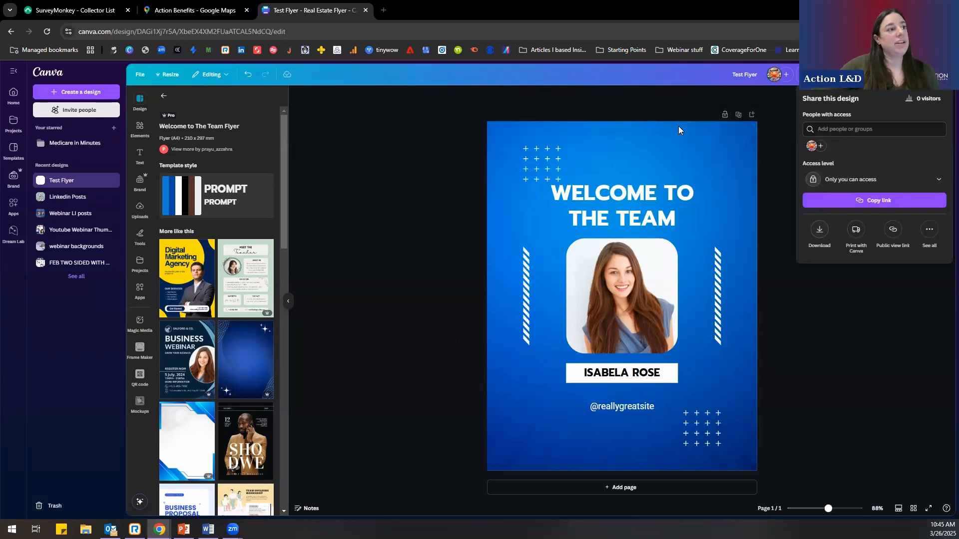
- Copy and resize the flyer to the Instagram Post (4:5) social media format, 1080 × 1350 px
left_click(165, 73)
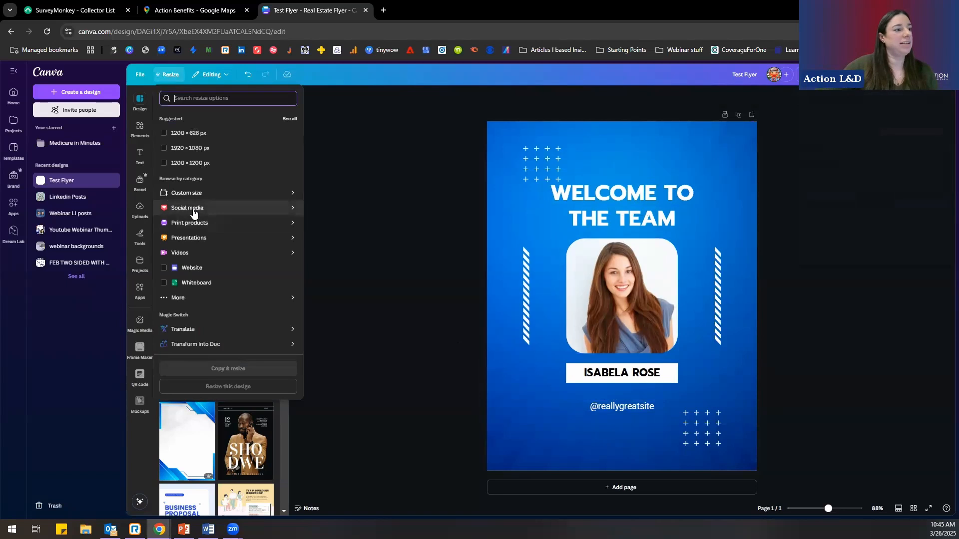
left_click(194, 213)
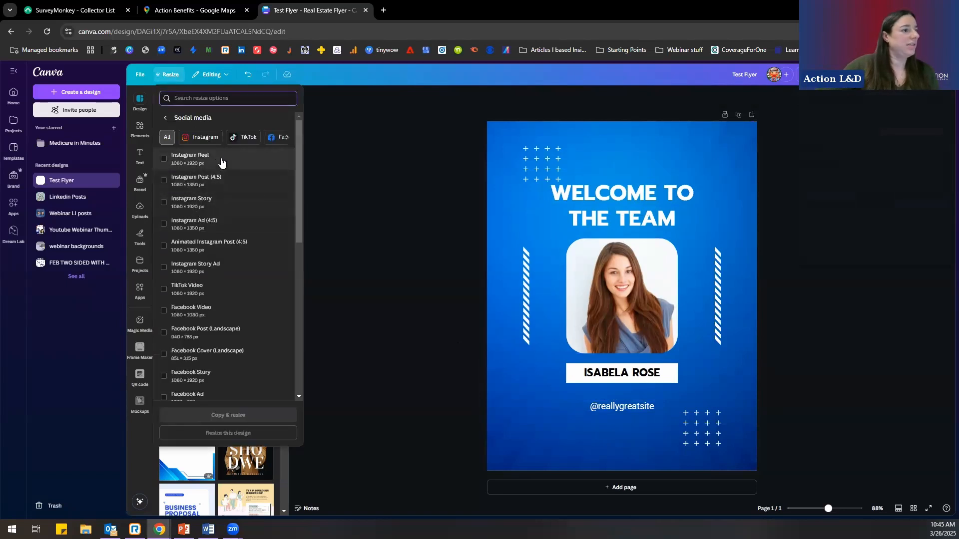
left_click(233, 183)
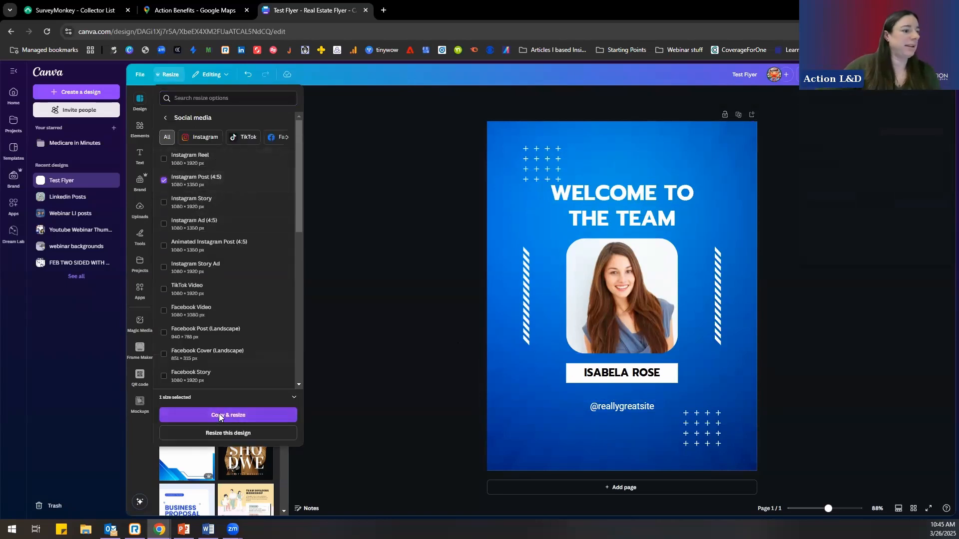
left_click(220, 417)
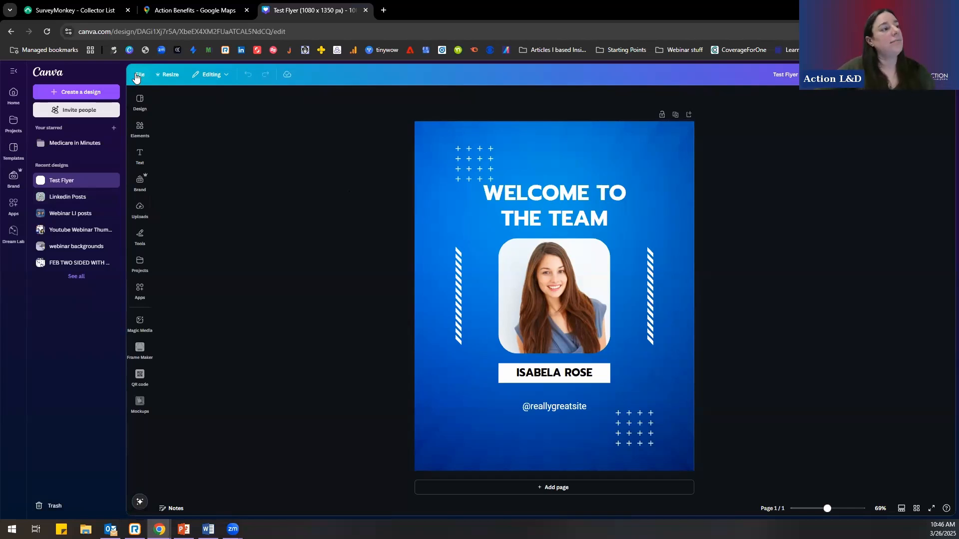
- Look through the additional resize formats for the design and close the list without choosing one
left_click(175, 77)
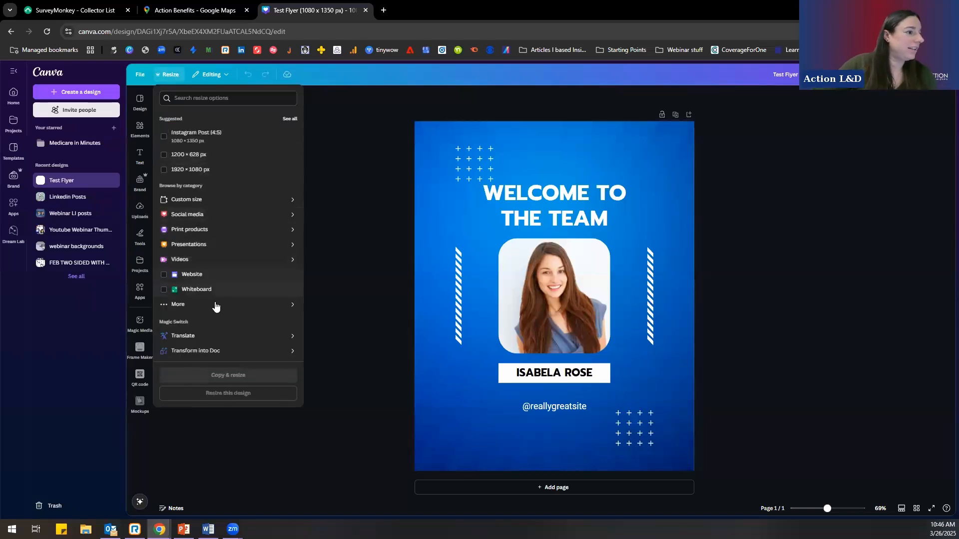
left_click(216, 305)
scroll(233, 214, "down", 5)
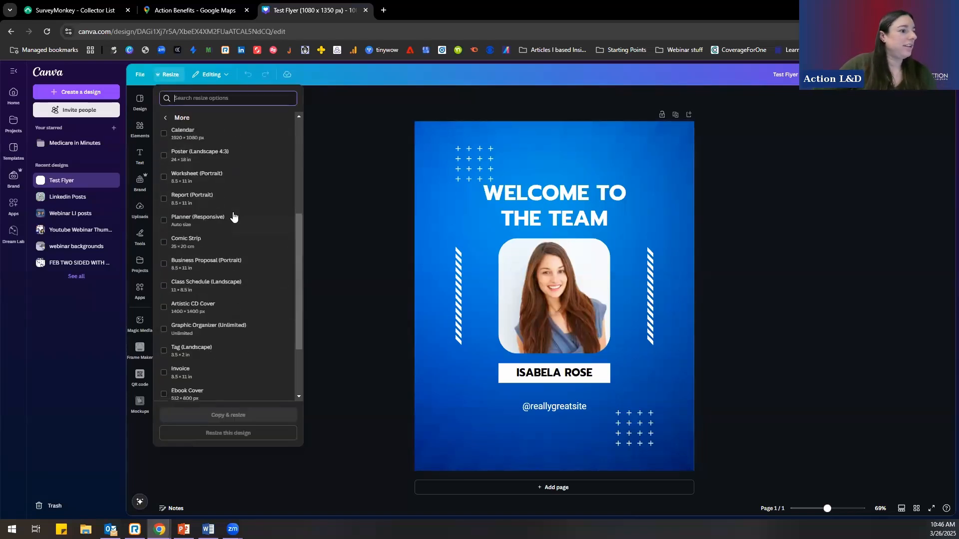
scroll(234, 204, "down", 4)
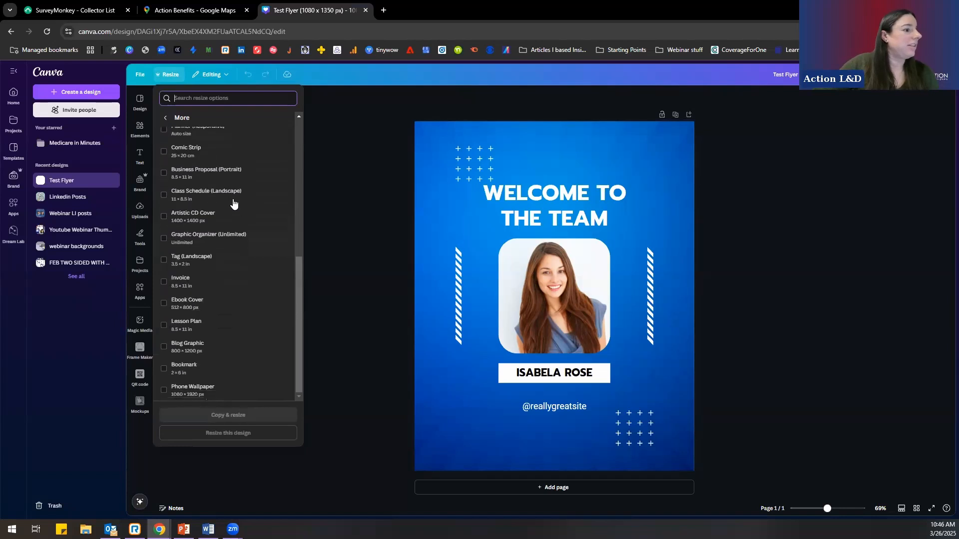
left_click(348, 273)
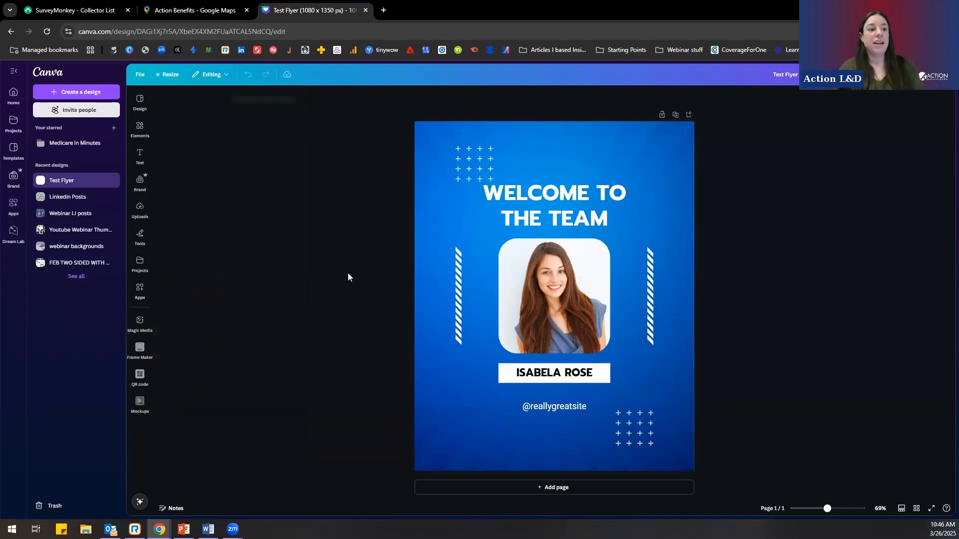
left_click(468, 169)
left_click_drag(468, 170, 450, 173)
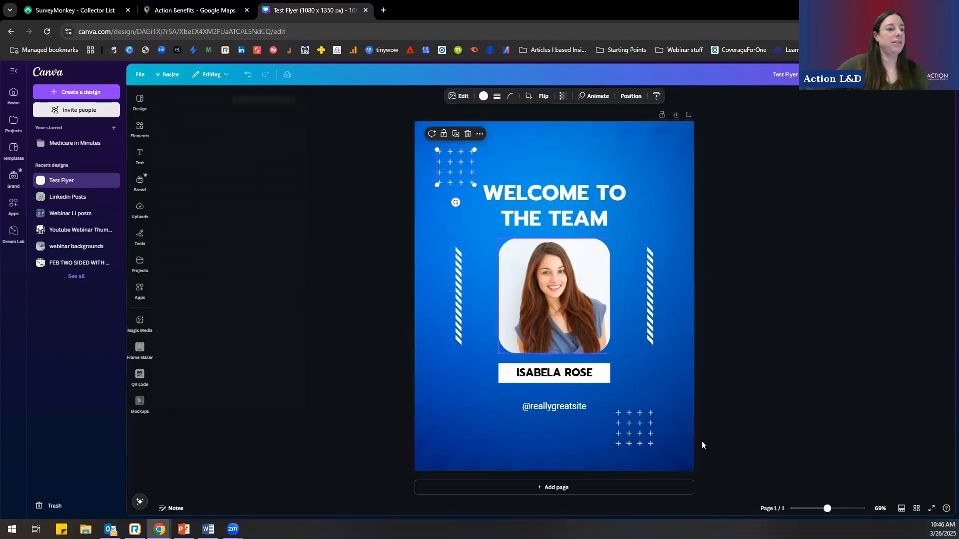
left_click(569, 409)
key("Delete")
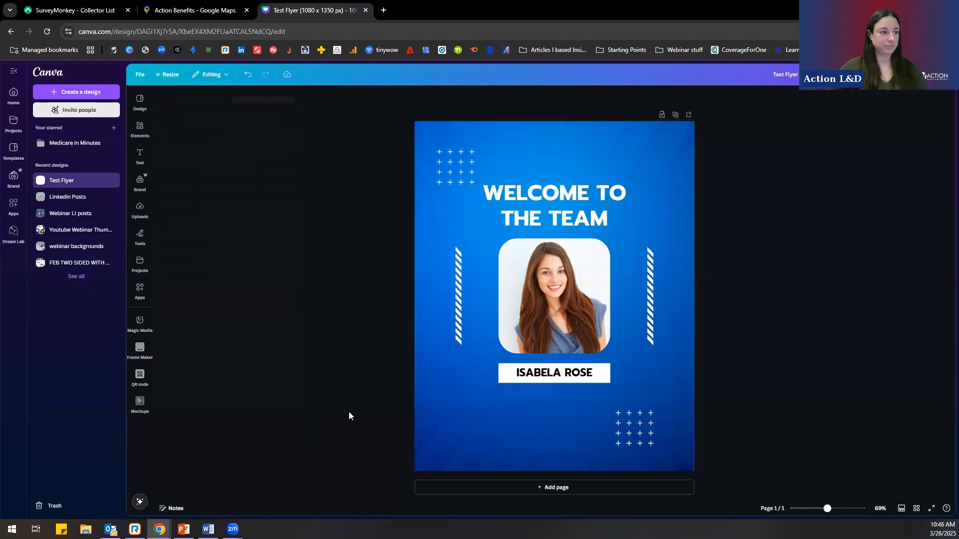
- Search the elements for "puppy" and add the first puppy graphic to the flyer
left_click(141, 130)
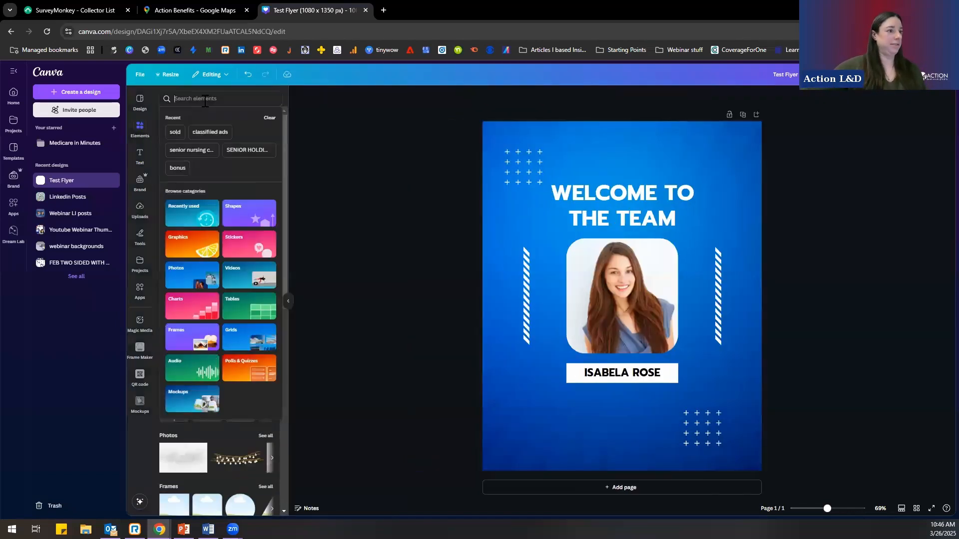
type("puppy")
key("Return")
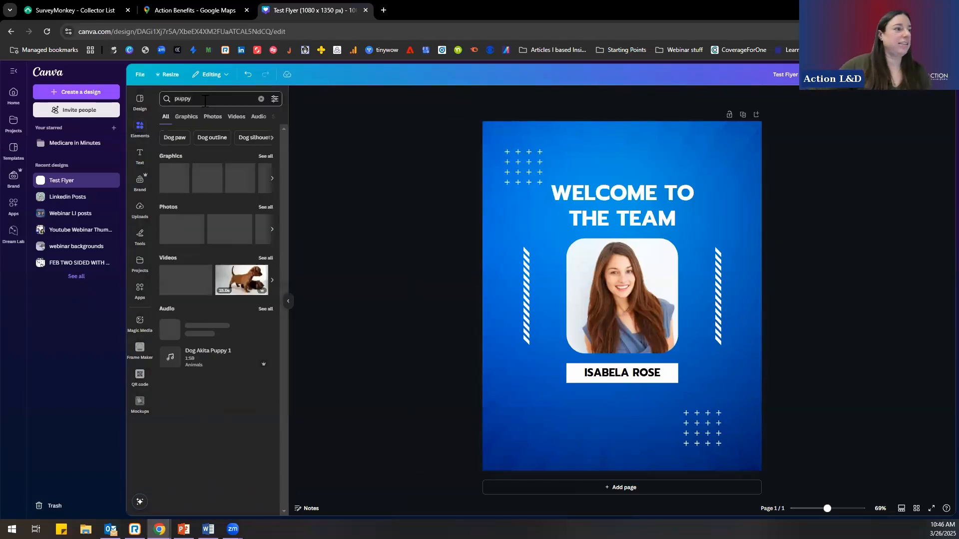
left_click(166, 182)
- Try to place the puppy graphic in the photo frame instead of the portrait, and undo the replacement
left_click_drag(663, 290, 650, 301)
mouse_move(622, 270)
left_mouse_down()
mouse_move(682, 248)
mouse_move(619, 270)
mouse_move(627, 274)
left_mouse_up()
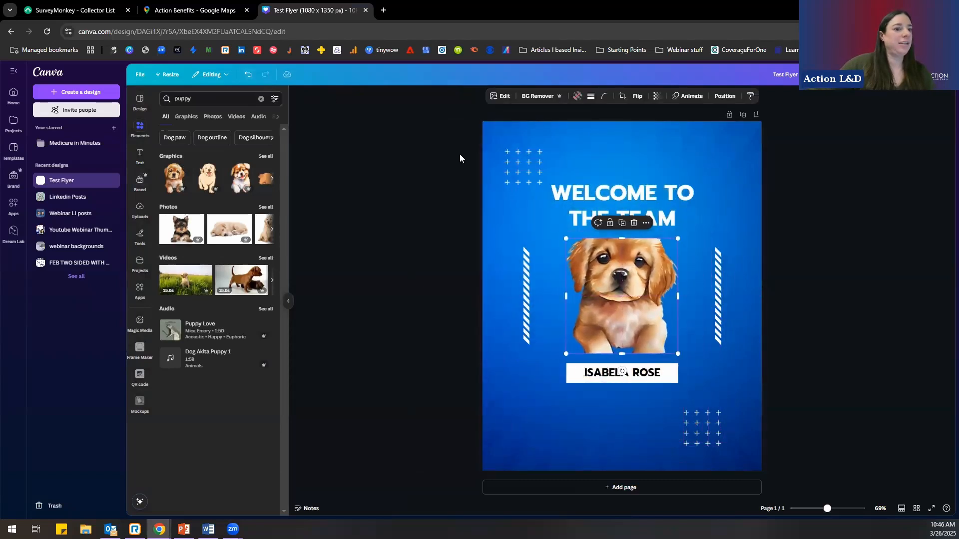
left_click(247, 74)
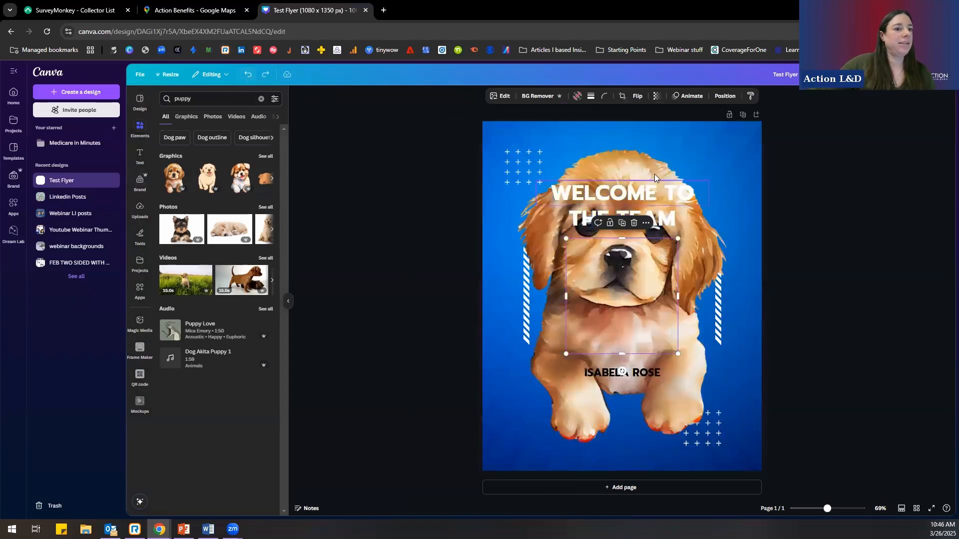
- Shrink the puppy graphic to a small size near the flyer's lower-left corner and deselect it
left_click_drag(724, 149, 527, 403)
left_click(448, 398)
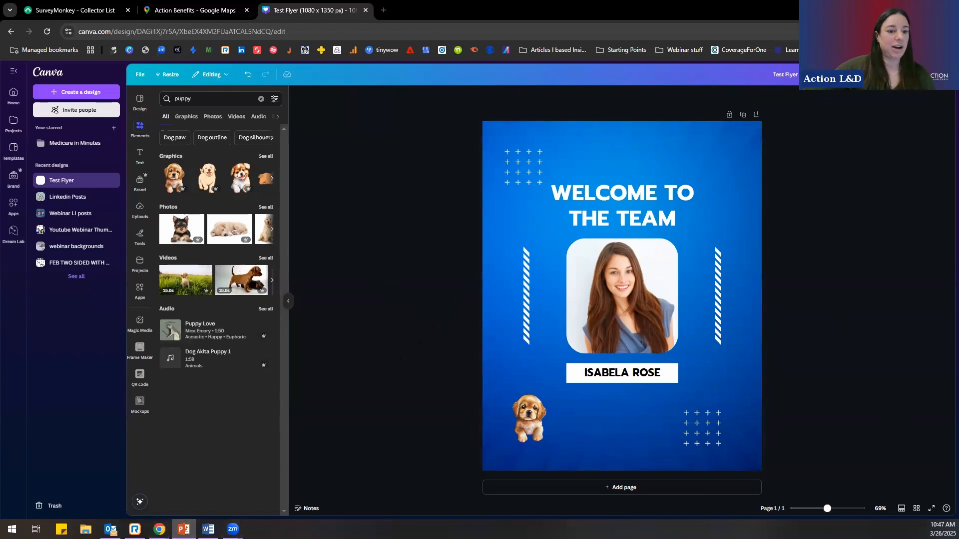
- Switch to PowerPoint, resume the slideshow from the Canva slide and advance to the "Mailto is for you if you want to…" slide
key("shift+F5")
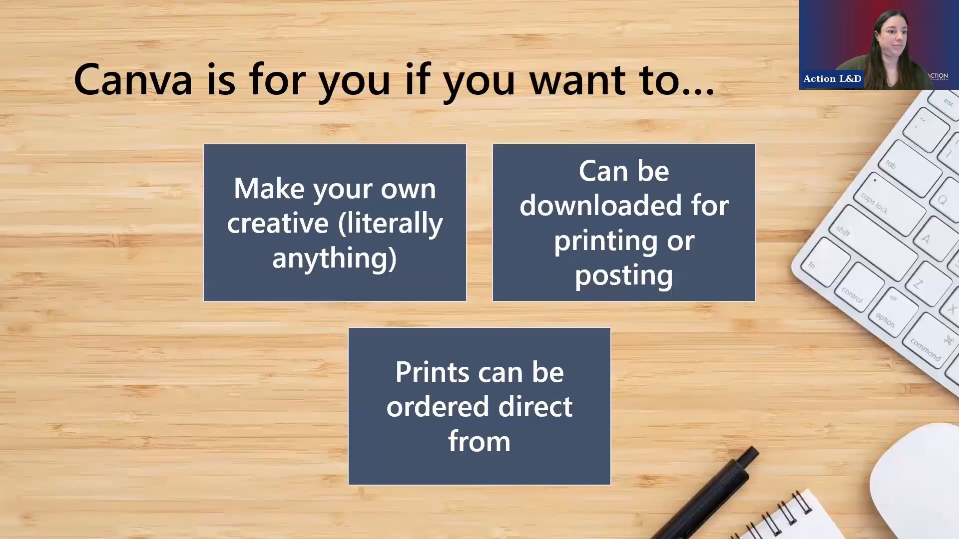
key("Right")
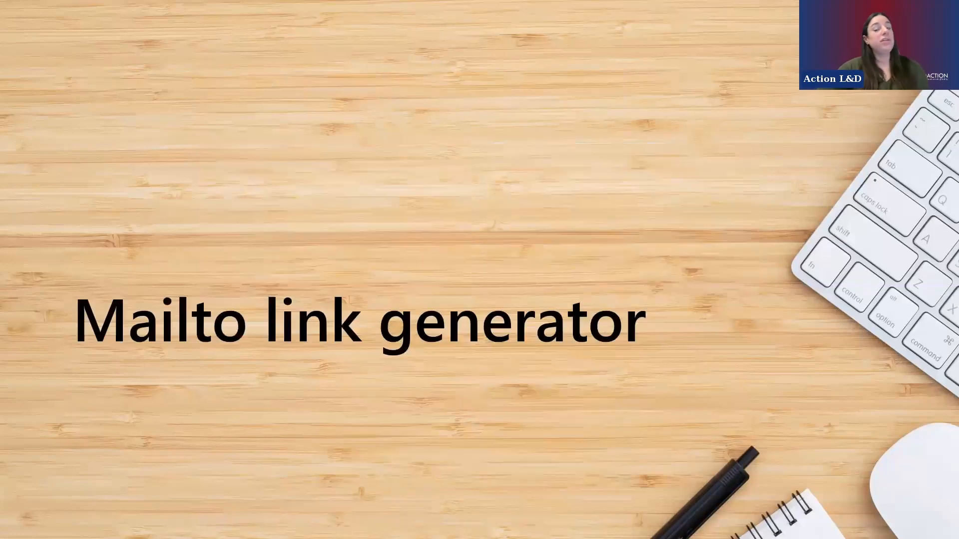
key("Right")
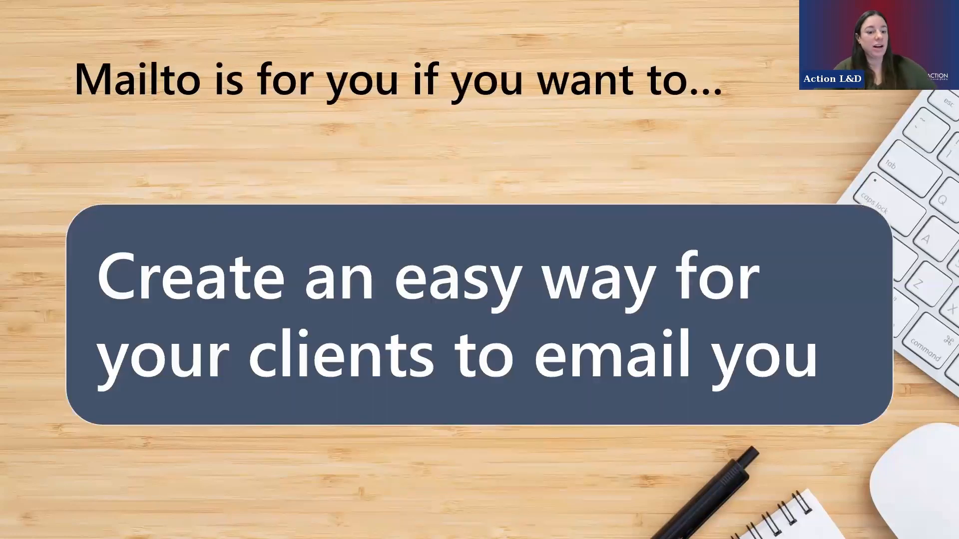